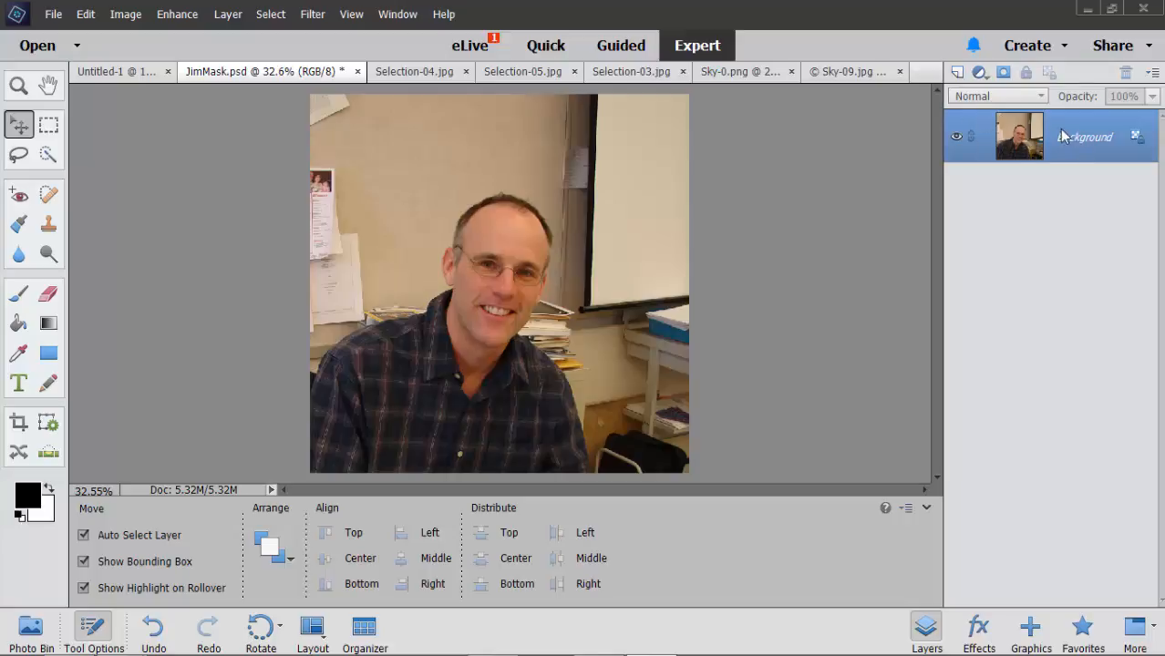
- Add a blank layer above the Background, and hide and reshow the Background to check the new layer's transparency
{"action": "left_click", "coordinate": [957, 74]}
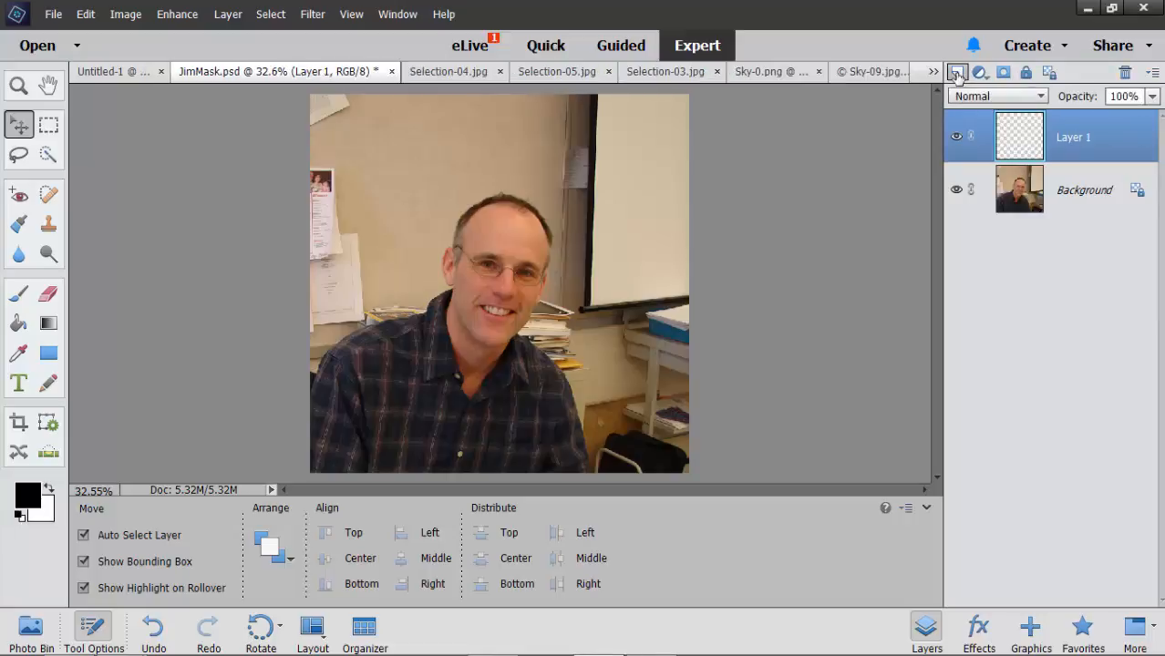
{"action": "left_click", "coordinate": [958, 190]}
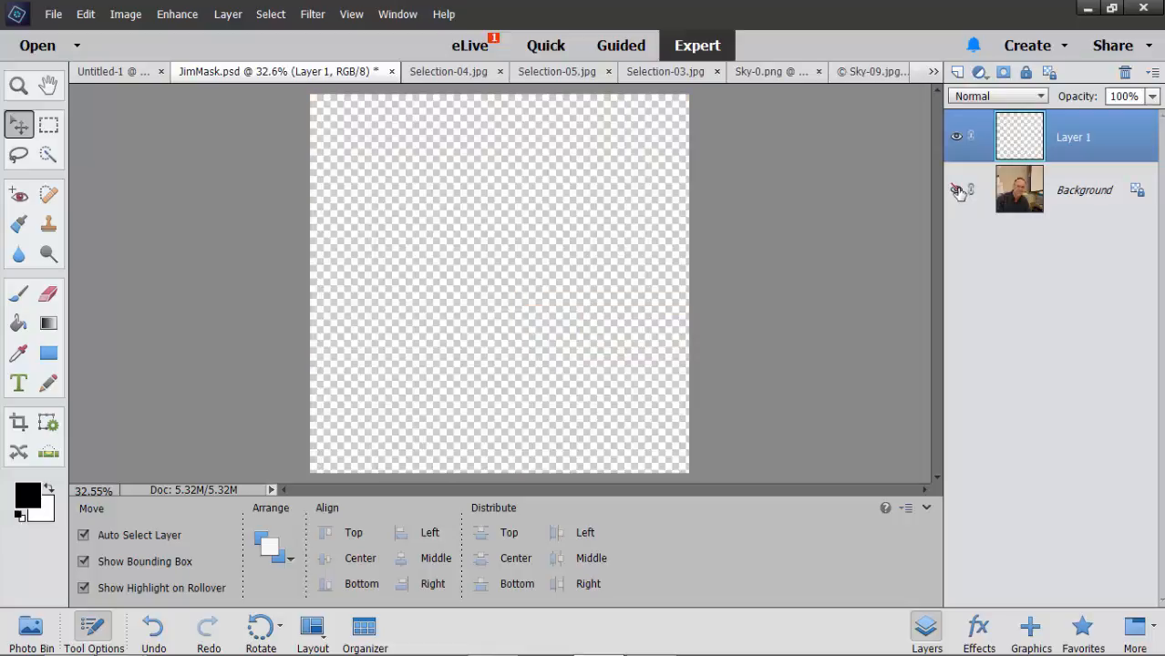
{"action": "left_click", "coordinate": [957, 190]}
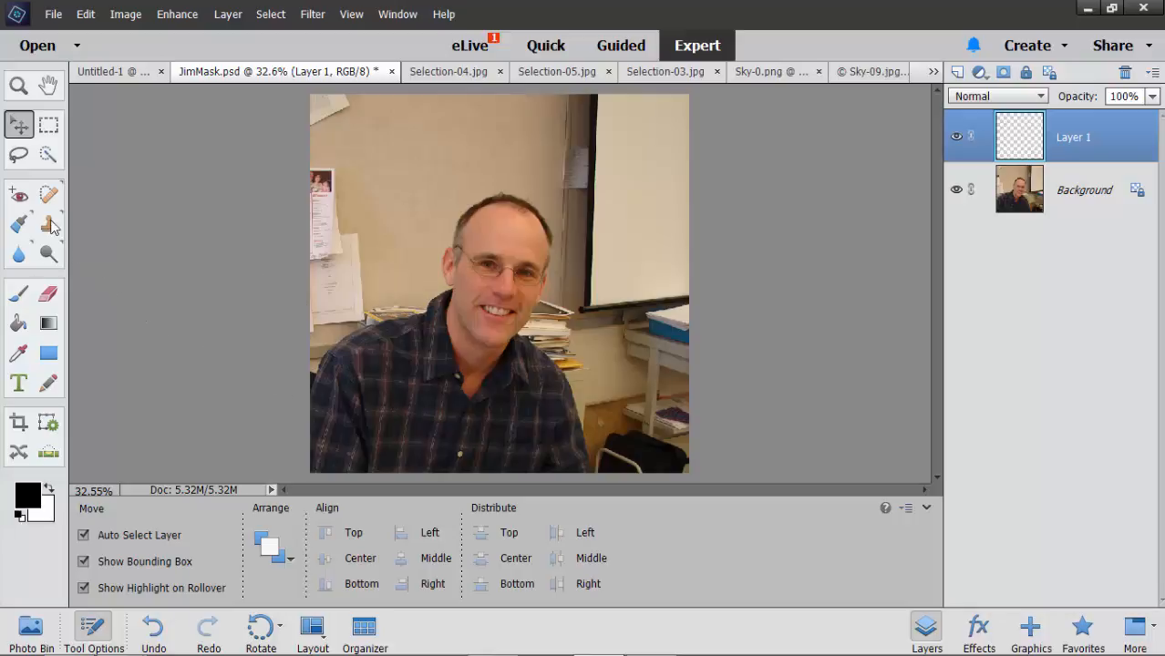
- Sample a dark red from the plaid shirt as the foreground color, using a single-point sample of all layers
{"action": "left_click", "coordinate": [20, 86]}
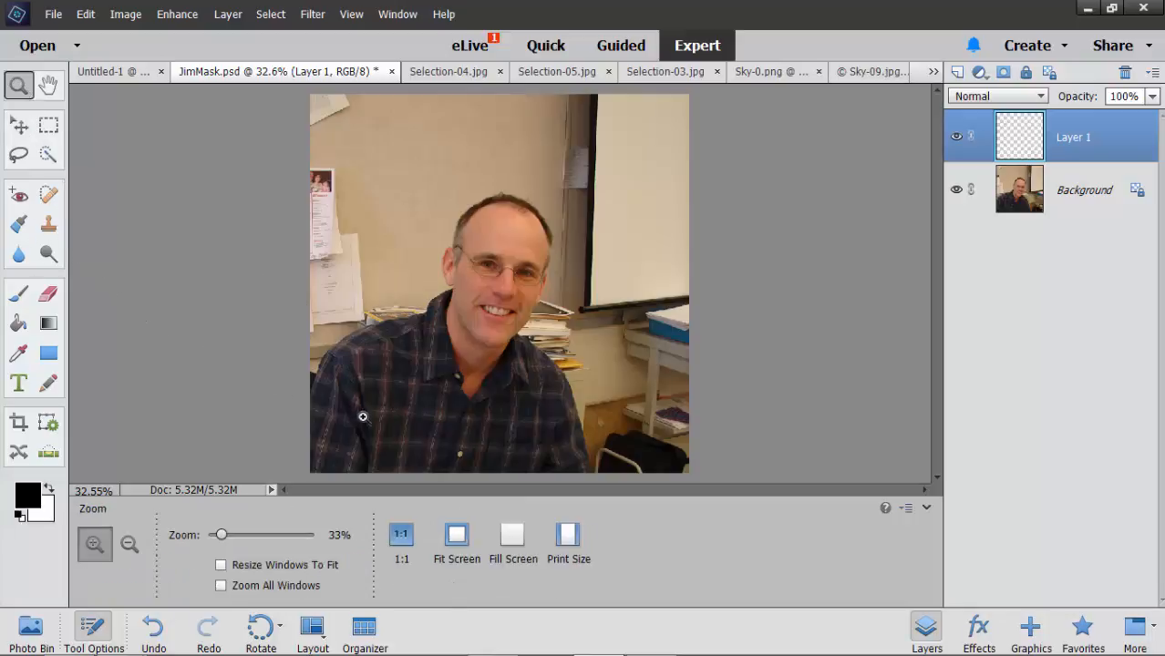
{"action": "left_click", "coordinate": [414, 409]}
{"action": "left_click", "coordinate": [414, 409]}
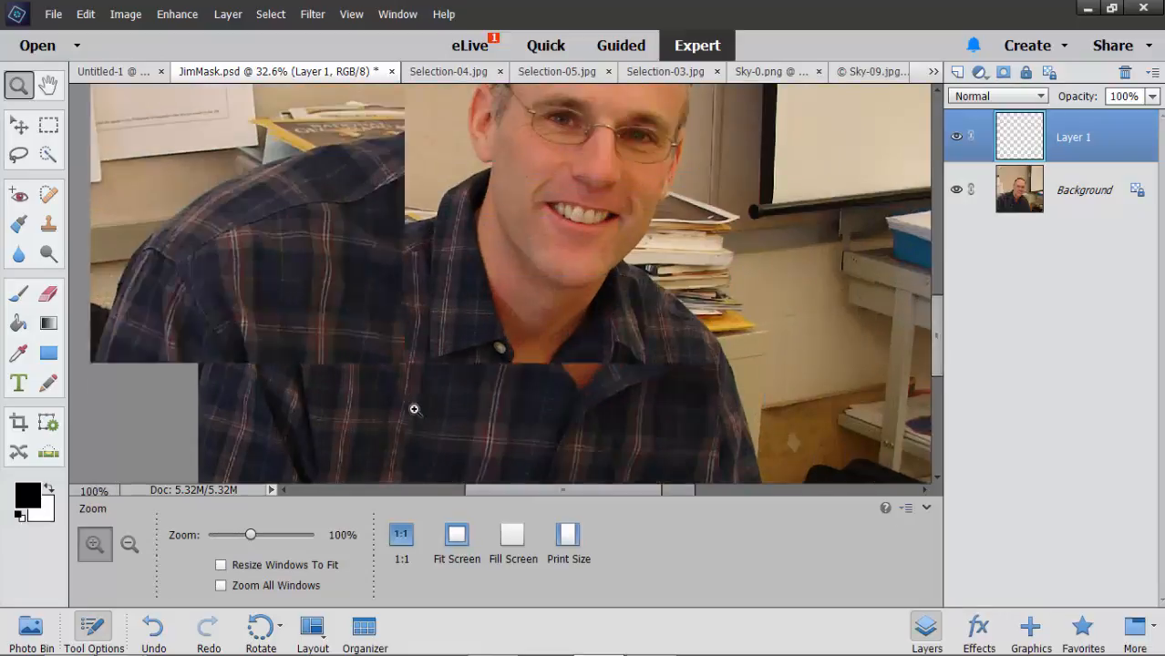
{"action": "left_click", "coordinate": [415, 408]}
{"action": "left_click", "coordinate": [412, 406]}
{"action": "left_click", "coordinate": [411, 406]}
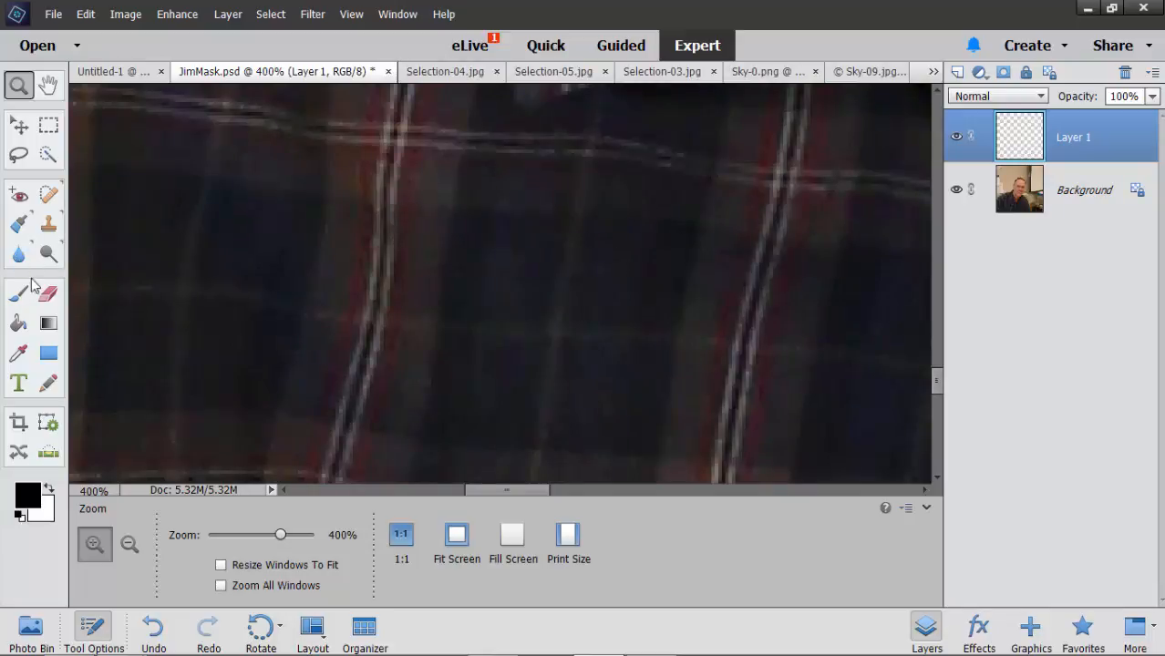
{"action": "left_click", "coordinate": [18, 353]}
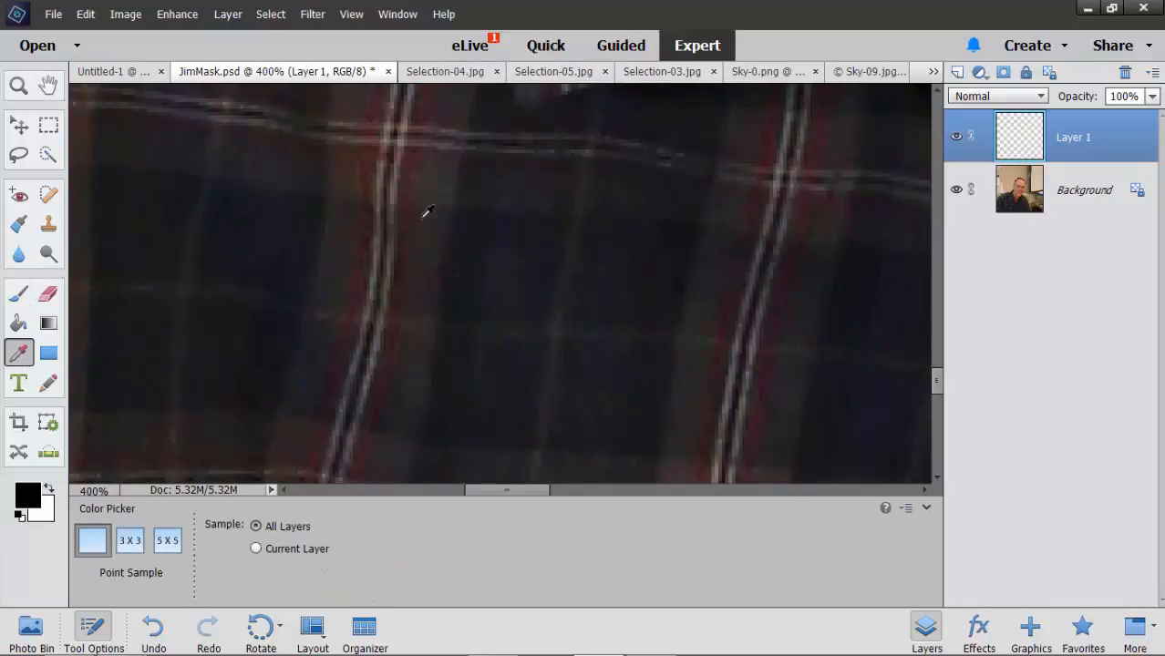
{"action": "left_click", "coordinate": [421, 146]}
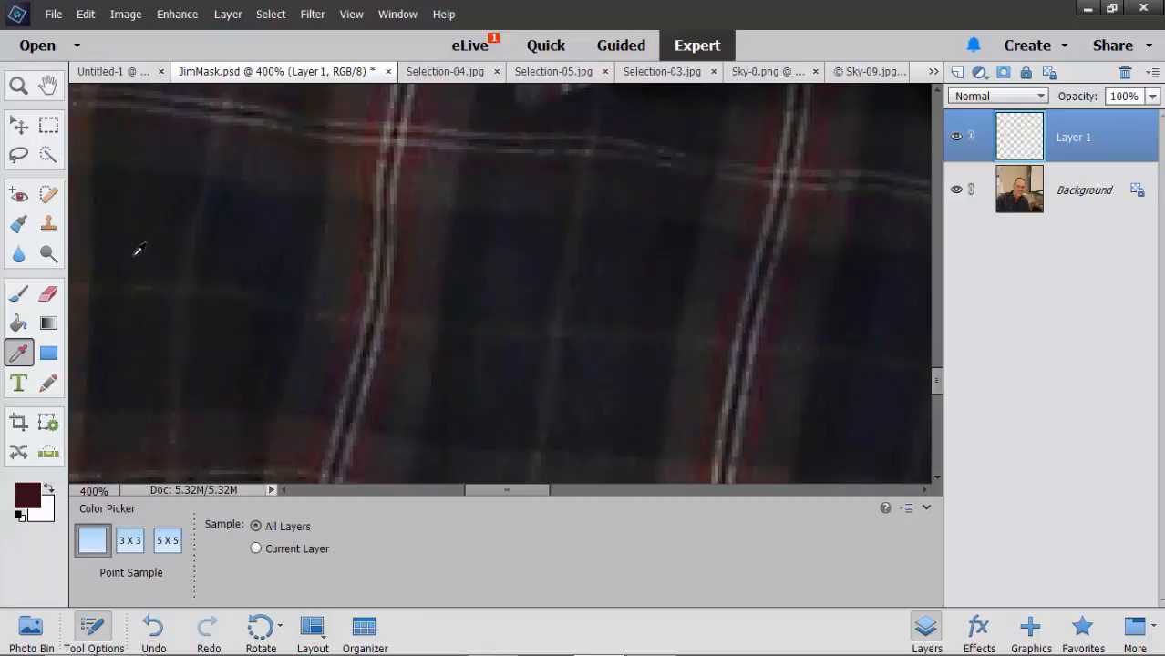
- Fit the image in the window and fill Layer 1 with the sampled dark red using the Paint Bucket
{"action": "scroll", "coordinate": [138, 246], "scroll_direction": "down", "scroll_amount": 3}
{"action": "key", "text": "ctrl+0"}
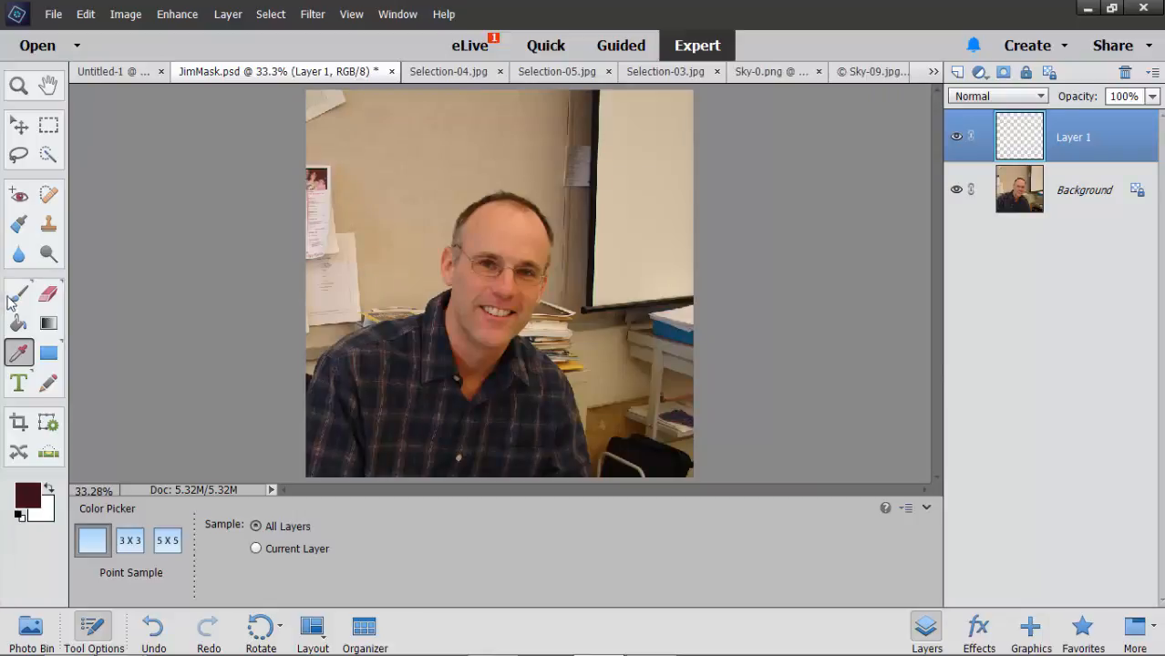
{"action": "left_click", "coordinate": [19, 325]}
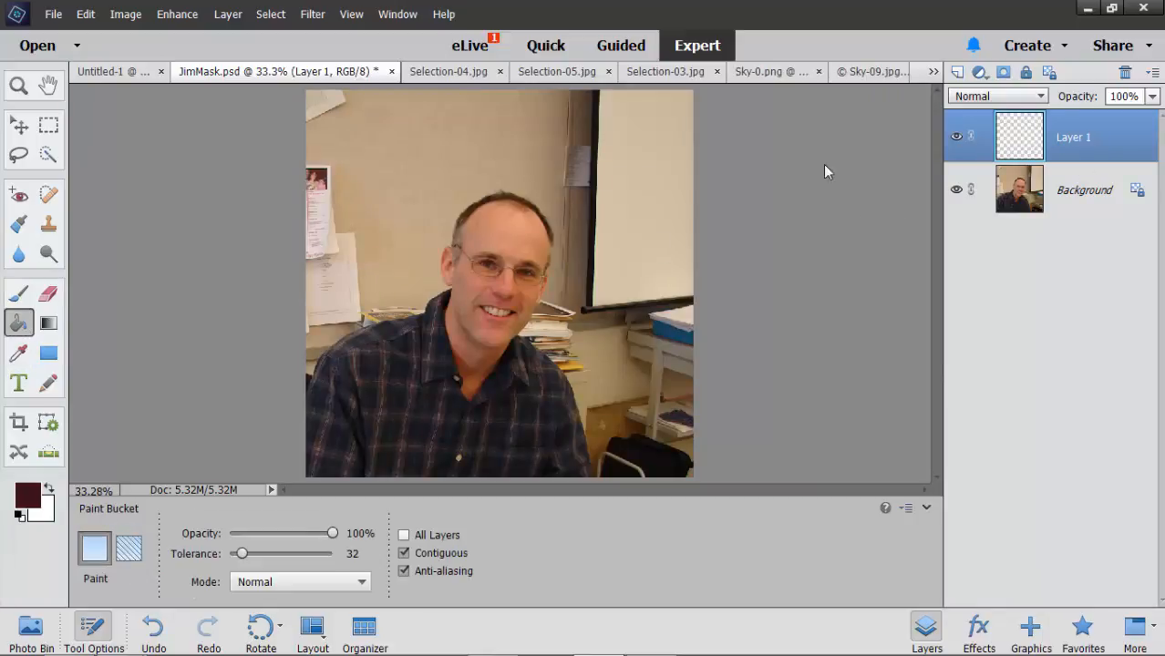
{"action": "left_click", "coordinate": [493, 224]}
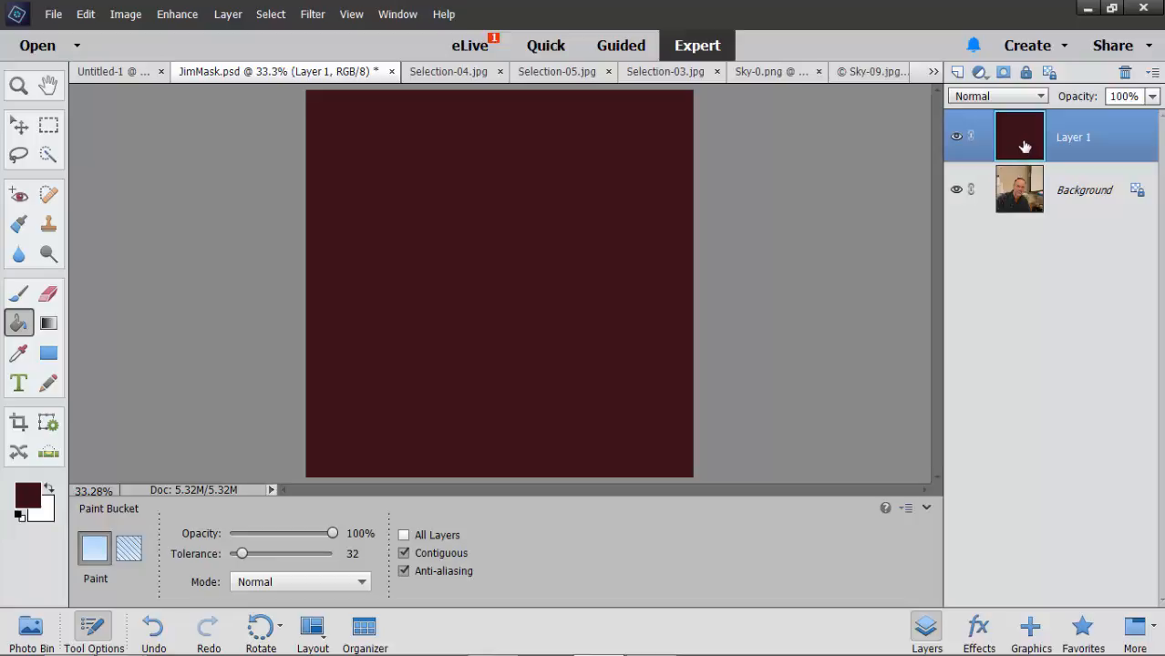
- Add a layer mask to Layer 1 and get the Brush ready with black as the foreground color
{"action": "left_click", "coordinate": [1004, 73]}
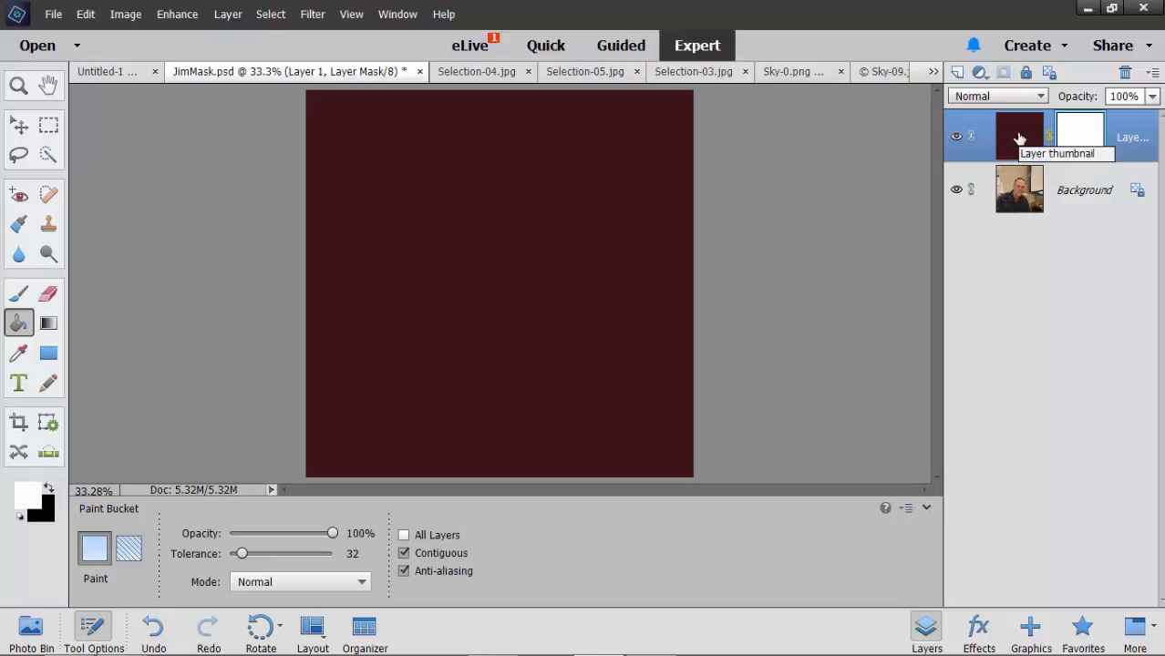
{"action": "left_click", "coordinate": [50, 491]}
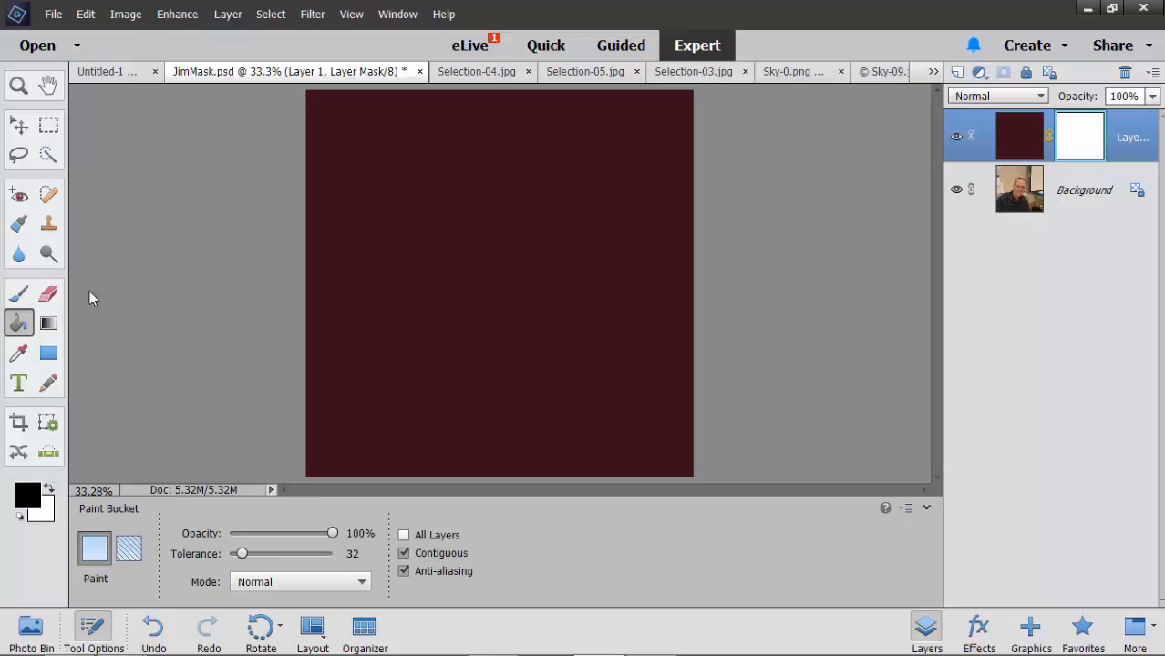
{"action": "left_click", "coordinate": [20, 293]}
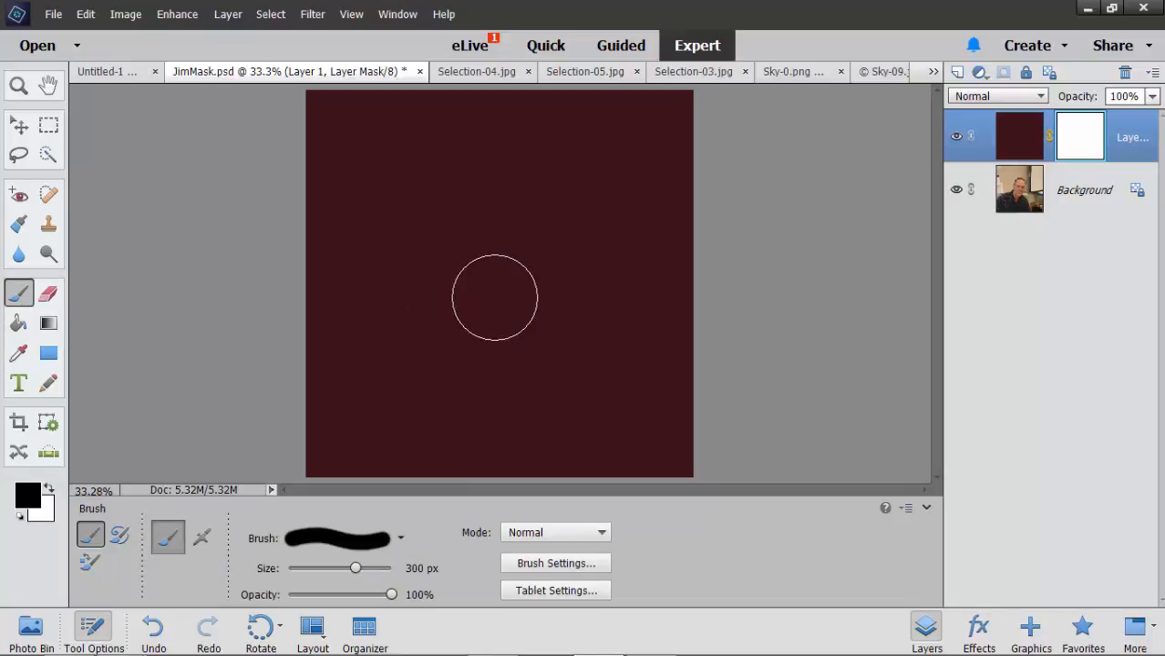
- Paint a broad black area directly on Layer 1's dark red fill instead of its mask, and undo it
{"action": "left_click", "coordinate": [1019, 137]}
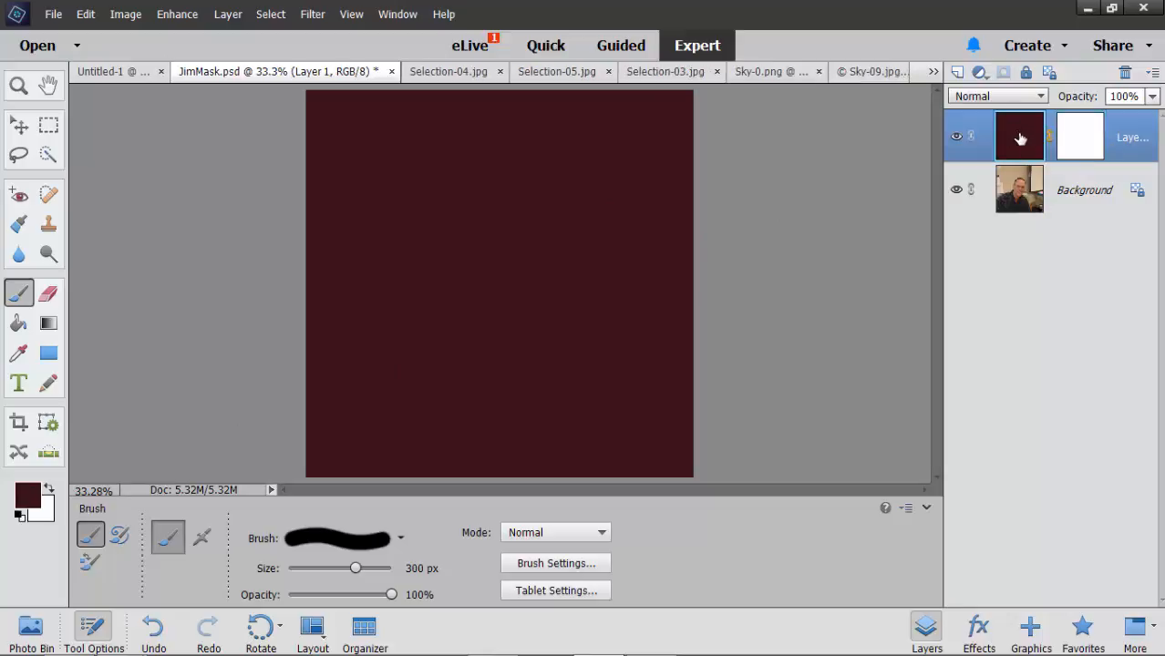
{"action": "left_click", "coordinate": [1080, 146]}
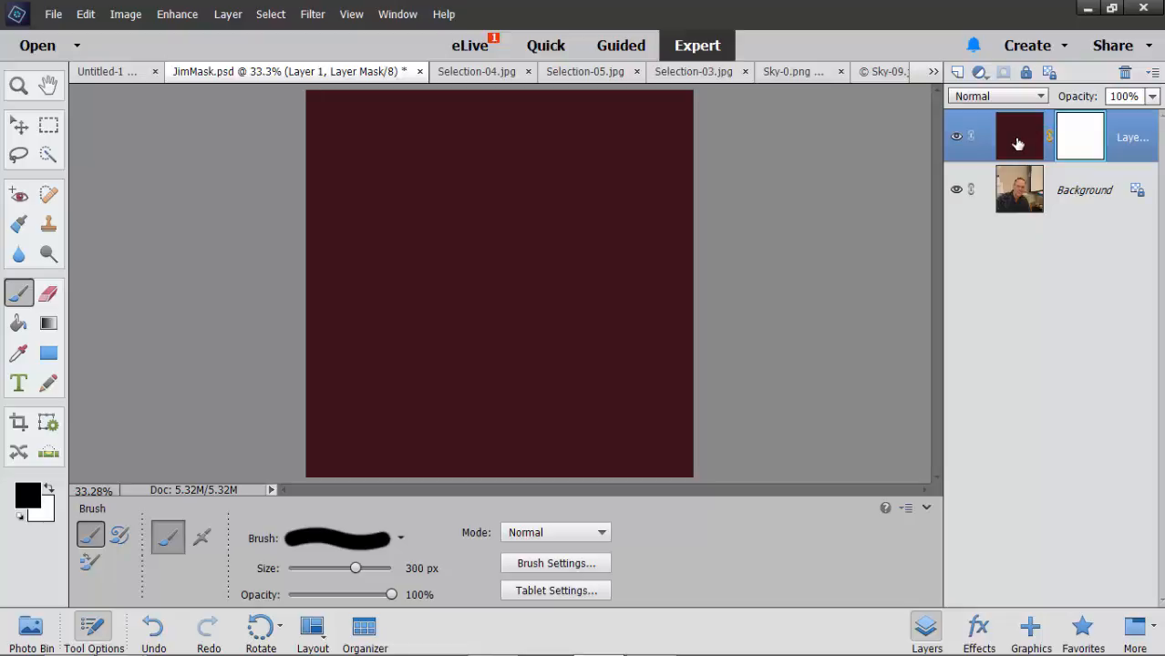
{"action": "left_click", "coordinate": [1019, 143]}
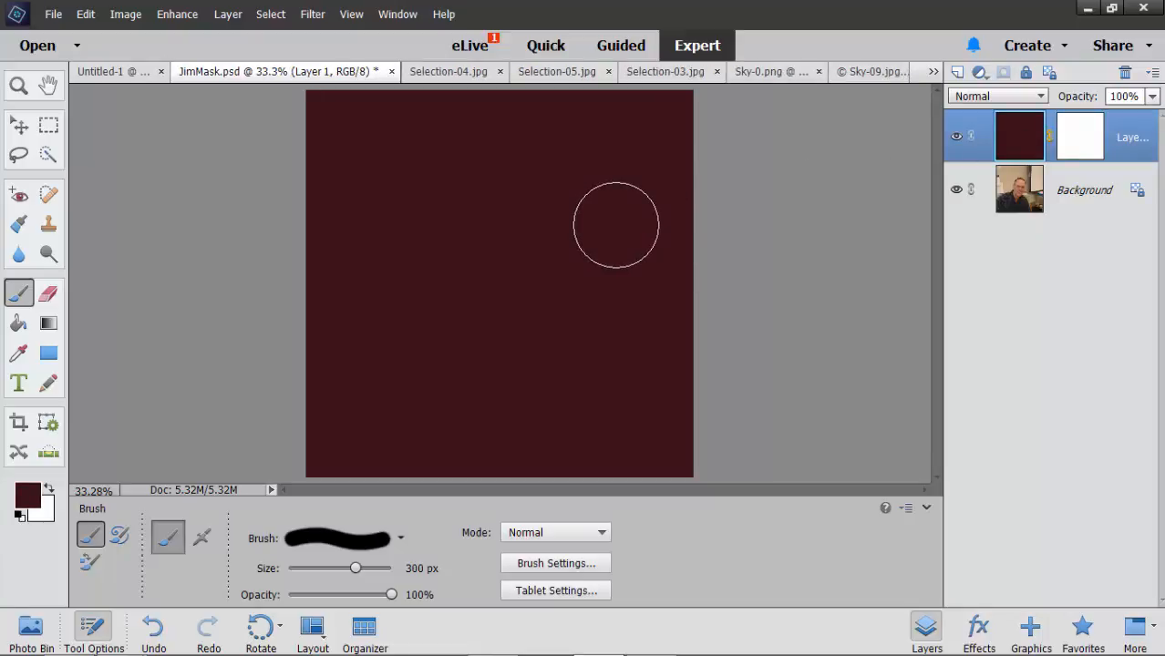
{"action": "left_click", "coordinate": [20, 516]}
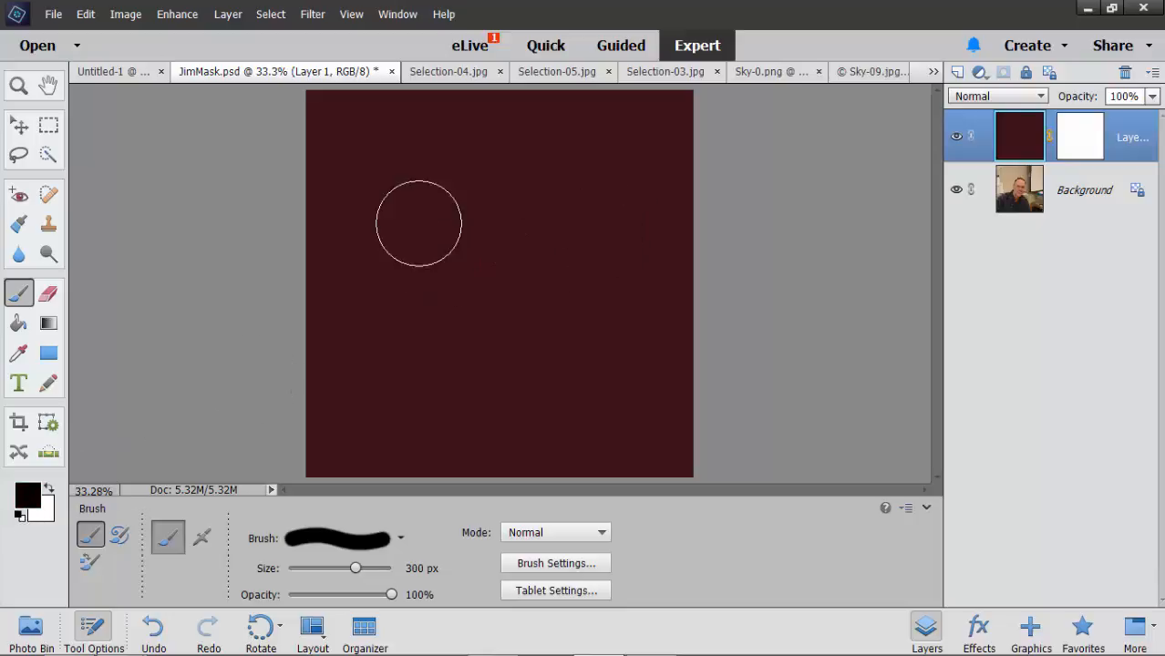
{"action": "mouse_move", "coordinate": [392, 194]}
{"action": "left_mouse_down"}
{"action": "mouse_move", "coordinate": [478, 242]}
{"action": "mouse_move", "coordinate": [594, 268]}
{"action": "mouse_move", "coordinate": [610, 304]}
{"action": "mouse_move", "coordinate": [452, 393]}
{"action": "mouse_move", "coordinate": [419, 304]}
{"action": "mouse_move", "coordinate": [551, 191]}
{"action": "mouse_move", "coordinate": [594, 234]}
{"action": "mouse_move", "coordinate": [439, 339]}
{"action": "left_mouse_up"}
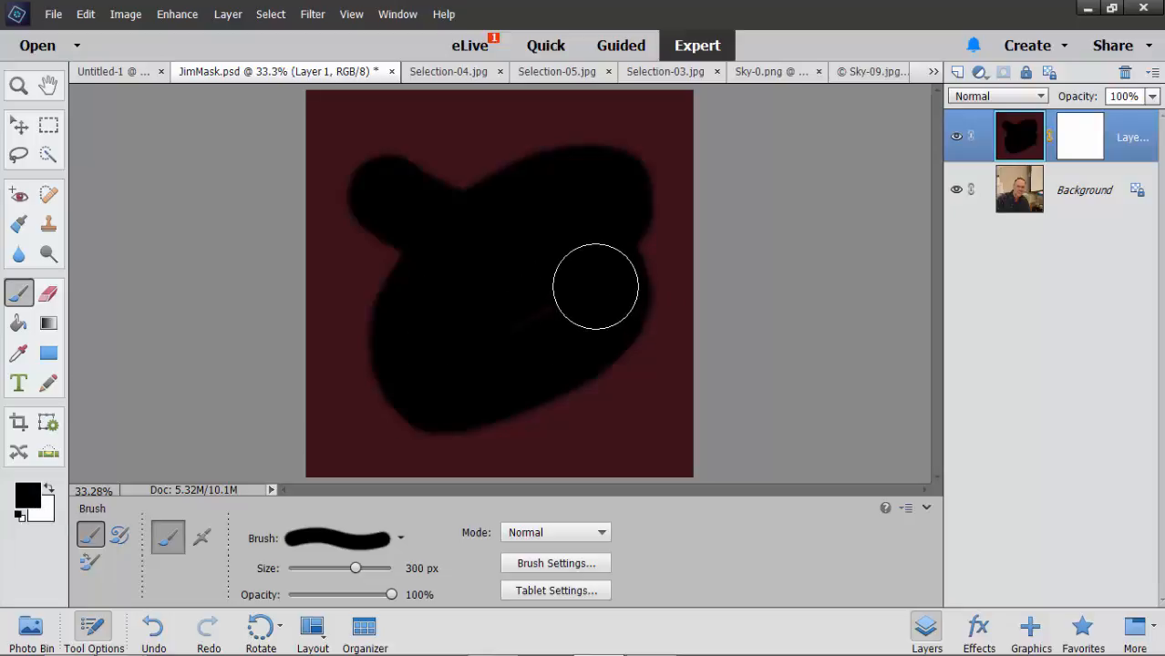
{"action": "key", "text": "ctrl+z"}
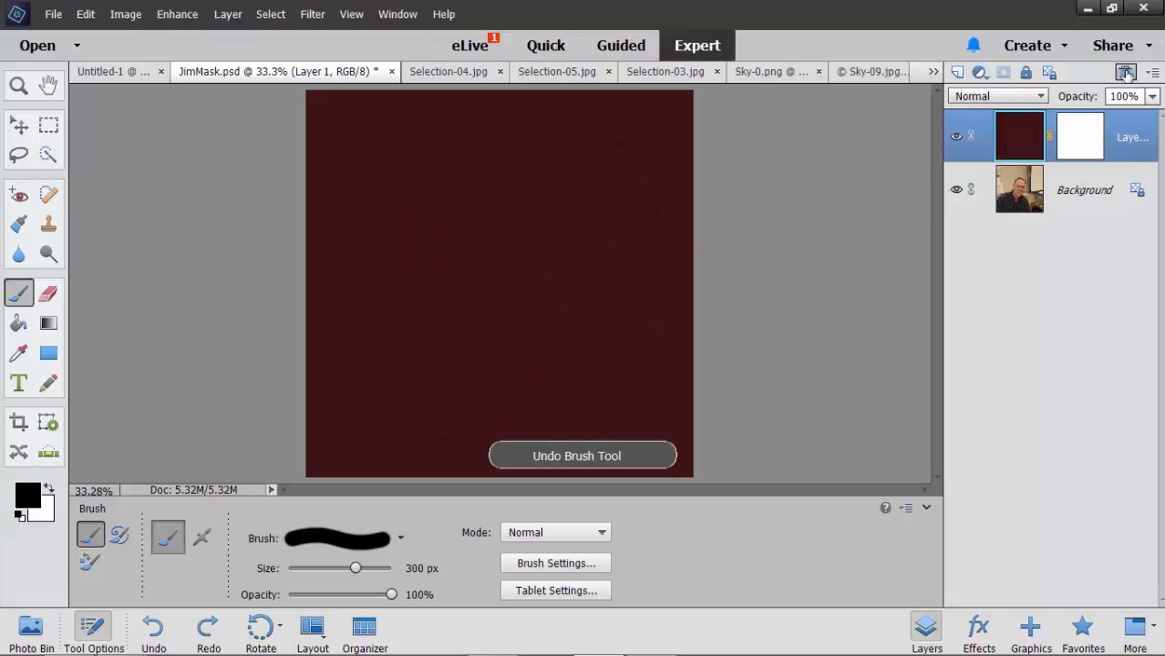
- Paint black on Layer 1's mask across the middle with the 300 px brush to reveal the man's face
{"action": "left_click", "coordinate": [1078, 139]}
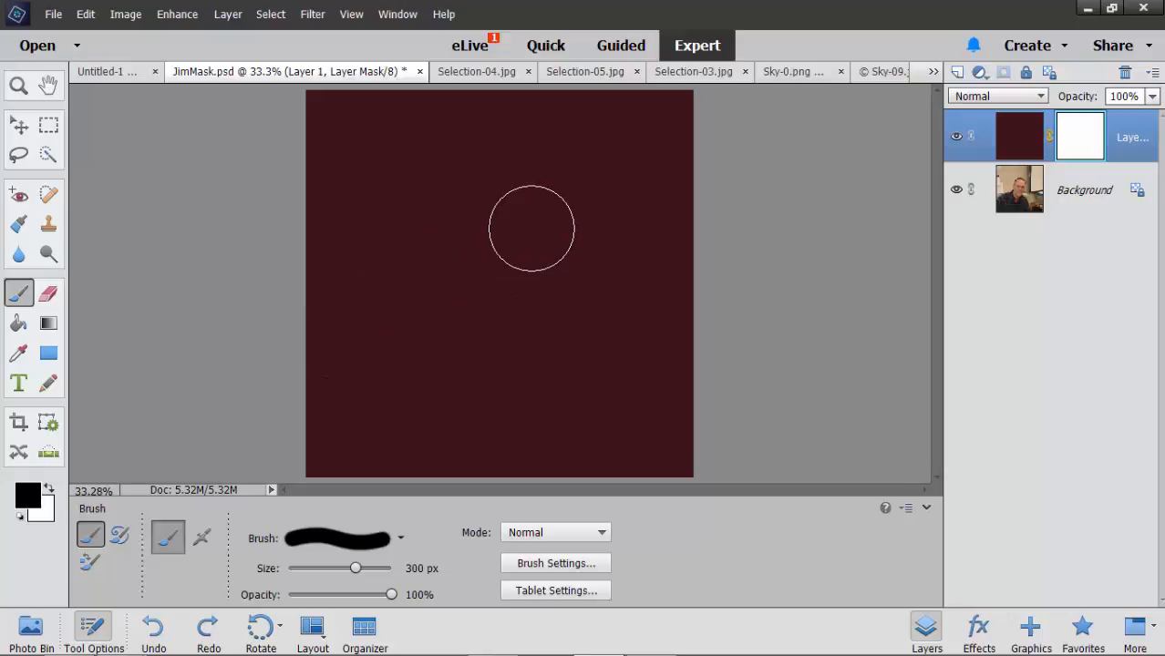
{"action": "mouse_move", "coordinate": [567, 224]}
{"action": "left_mouse_down"}
{"action": "mouse_move", "coordinate": [436, 242]}
{"action": "mouse_move", "coordinate": [393, 258]}
{"action": "mouse_move", "coordinate": [394, 281]}
{"action": "mouse_move", "coordinate": [537, 357]}
{"action": "mouse_move", "coordinate": [610, 344]}
{"action": "mouse_move", "coordinate": [634, 293]}
{"action": "mouse_move", "coordinate": [636, 229]}
{"action": "mouse_move", "coordinate": [609, 189]}
{"action": "mouse_move", "coordinate": [538, 178]}
{"action": "left_mouse_up"}
{"action": "left_click_drag", "start_coordinate": [482, 293], "coordinate": [592, 281]}
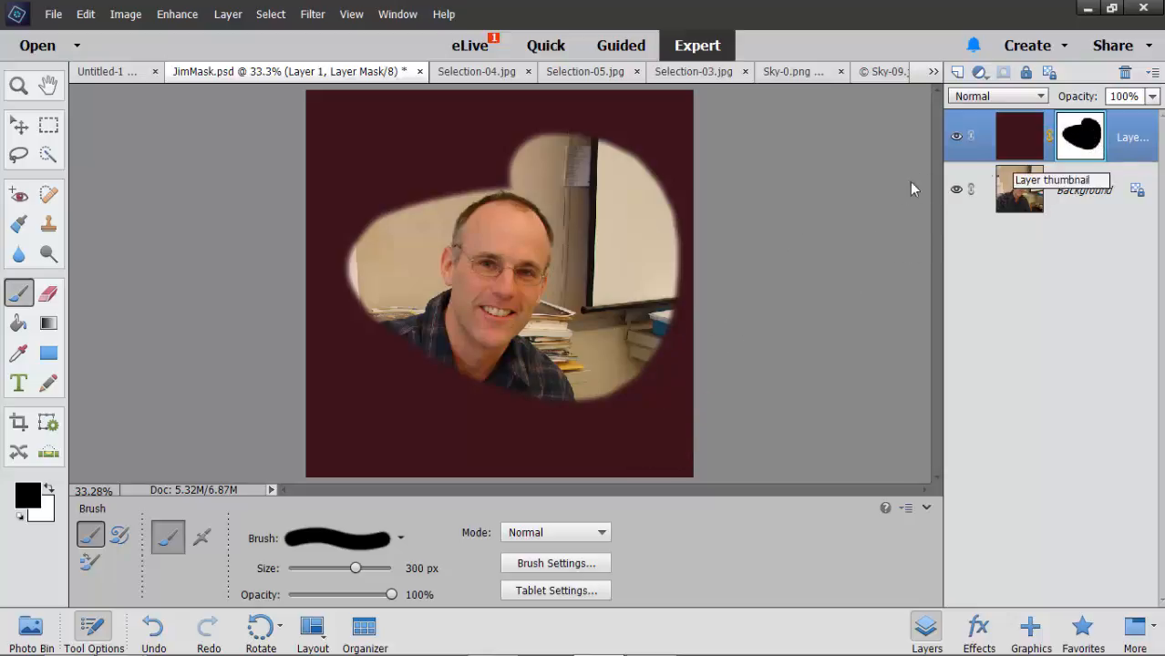
- Paint white over the black area of Layer 1's mask to cover the photo with dark red again
{"action": "left_click", "coordinate": [50, 491]}
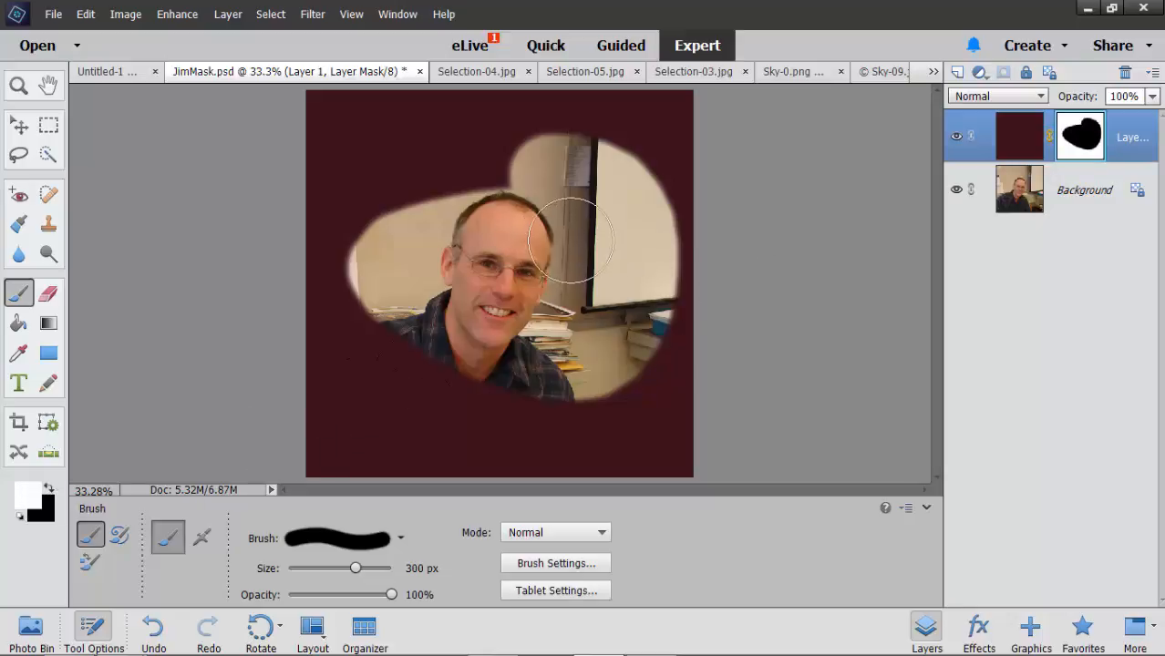
{"action": "left_click", "coordinate": [570, 240]}
{"action": "mouse_move", "coordinate": [546, 244]}
{"action": "left_mouse_down"}
{"action": "mouse_move", "coordinate": [478, 271]}
{"action": "mouse_move", "coordinate": [502, 314]}
{"action": "mouse_move", "coordinate": [586, 301]}
{"action": "mouse_move", "coordinate": [581, 240]}
{"action": "mouse_move", "coordinate": [519, 238]}
{"action": "mouse_move", "coordinate": [518, 290]}
{"action": "mouse_move", "coordinate": [629, 309]}
{"action": "mouse_move", "coordinate": [627, 245]}
{"action": "left_mouse_up"}
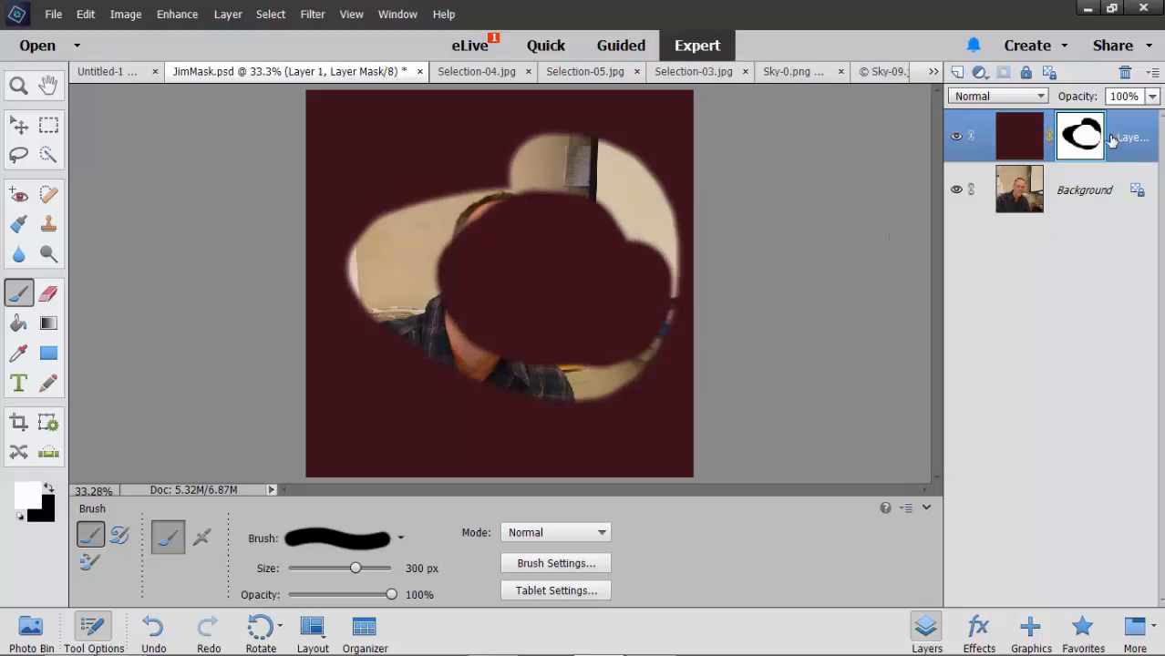
{"action": "mouse_move", "coordinate": [661, 289]}
{"action": "left_mouse_down"}
{"action": "mouse_move", "coordinate": [547, 380]}
{"action": "mouse_move", "coordinate": [399, 331]}
{"action": "mouse_move", "coordinate": [367, 246]}
{"action": "mouse_move", "coordinate": [419, 312]}
{"action": "mouse_move", "coordinate": [470, 208]}
{"action": "mouse_move", "coordinate": [570, 156]}
{"action": "mouse_move", "coordinate": [656, 242]}
{"action": "mouse_move", "coordinate": [588, 289]}
{"action": "mouse_move", "coordinate": [539, 279]}
{"action": "left_mouse_up"}
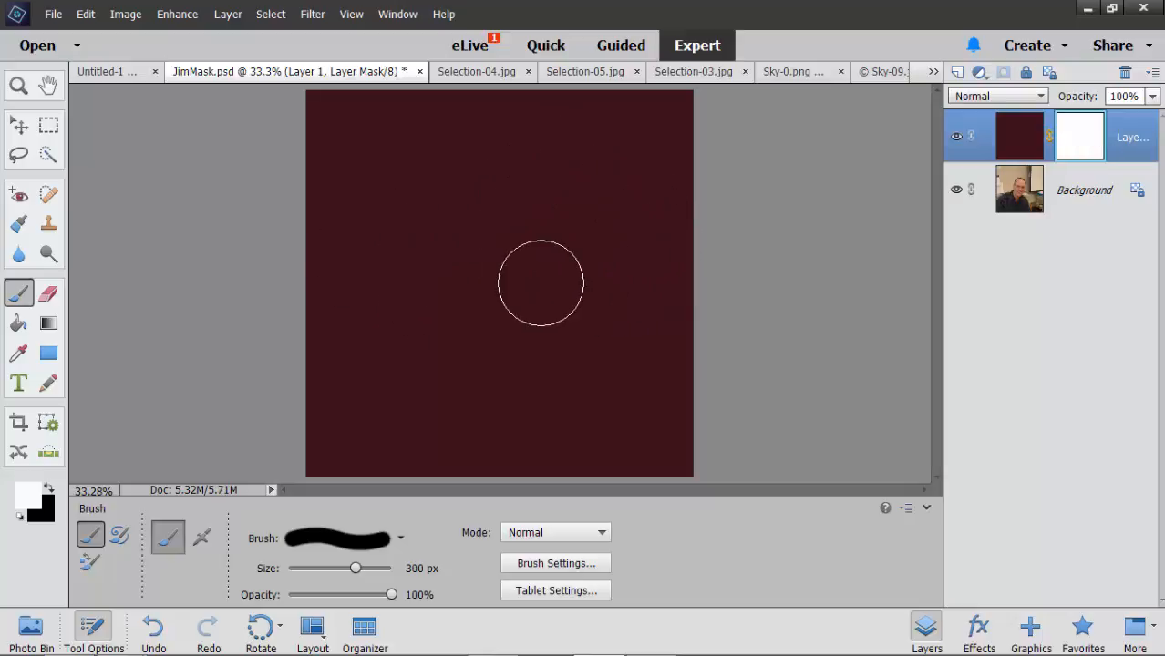
- Paint a rough black blob around the man on Layer 1's mask, and paint it out again with white
{"action": "left_click", "coordinate": [50, 491]}
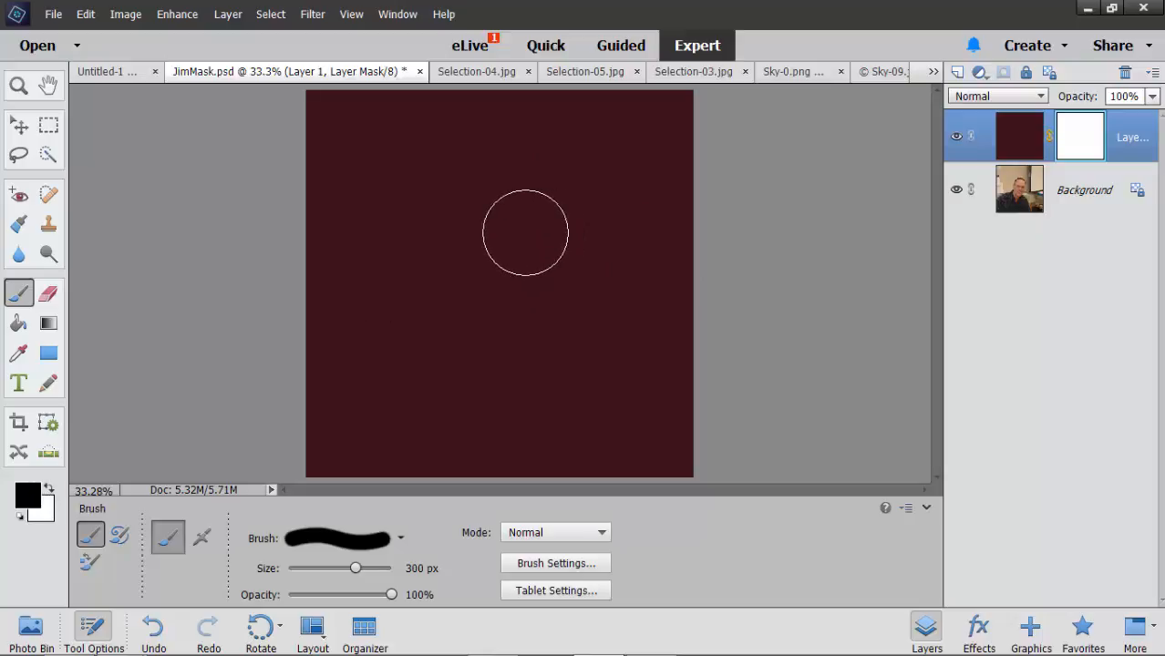
{"action": "mouse_move", "coordinate": [522, 229]}
{"action": "left_mouse_down"}
{"action": "mouse_move", "coordinate": [420, 263]}
{"action": "mouse_move", "coordinate": [551, 294]}
{"action": "mouse_move", "coordinate": [566, 210]}
{"action": "mouse_move", "coordinate": [470, 206]}
{"action": "mouse_move", "coordinate": [468, 374]}
{"action": "mouse_move", "coordinate": [608, 339]}
{"action": "mouse_move", "coordinate": [497, 238]}
{"action": "mouse_move", "coordinate": [556, 354]}
{"action": "mouse_move", "coordinate": [486, 348]}
{"action": "left_mouse_up"}
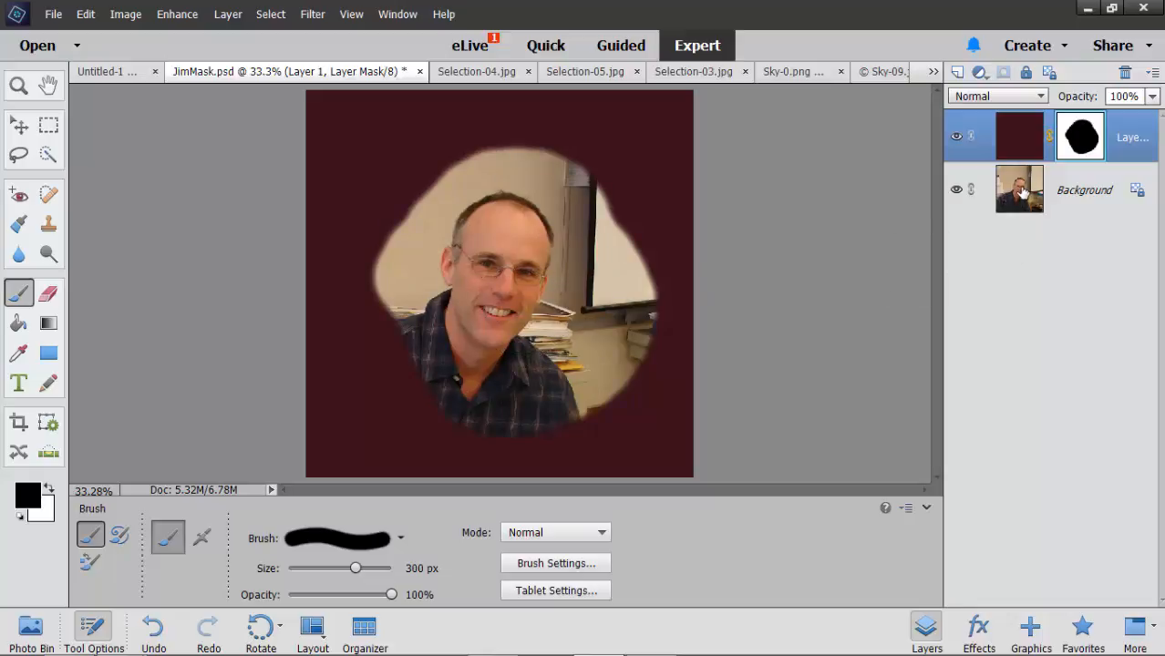
{"action": "left_click", "coordinate": [49, 492]}
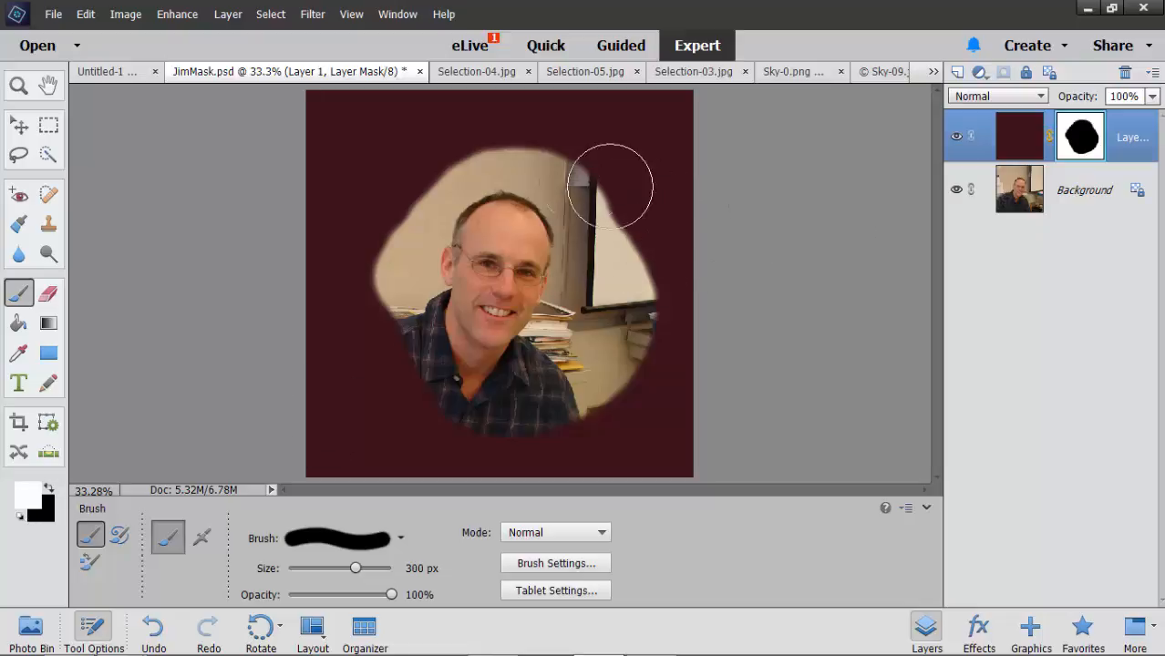
{"action": "mouse_move", "coordinate": [606, 182]}
{"action": "left_mouse_down"}
{"action": "mouse_move", "coordinate": [578, 220]}
{"action": "mouse_move", "coordinate": [405, 266]}
{"action": "mouse_move", "coordinate": [380, 326]}
{"action": "mouse_move", "coordinate": [311, 372]}
{"action": "mouse_move", "coordinate": [411, 402]}
{"action": "mouse_move", "coordinate": [625, 409]}
{"action": "mouse_move", "coordinate": [549, 357]}
{"action": "left_mouse_up"}
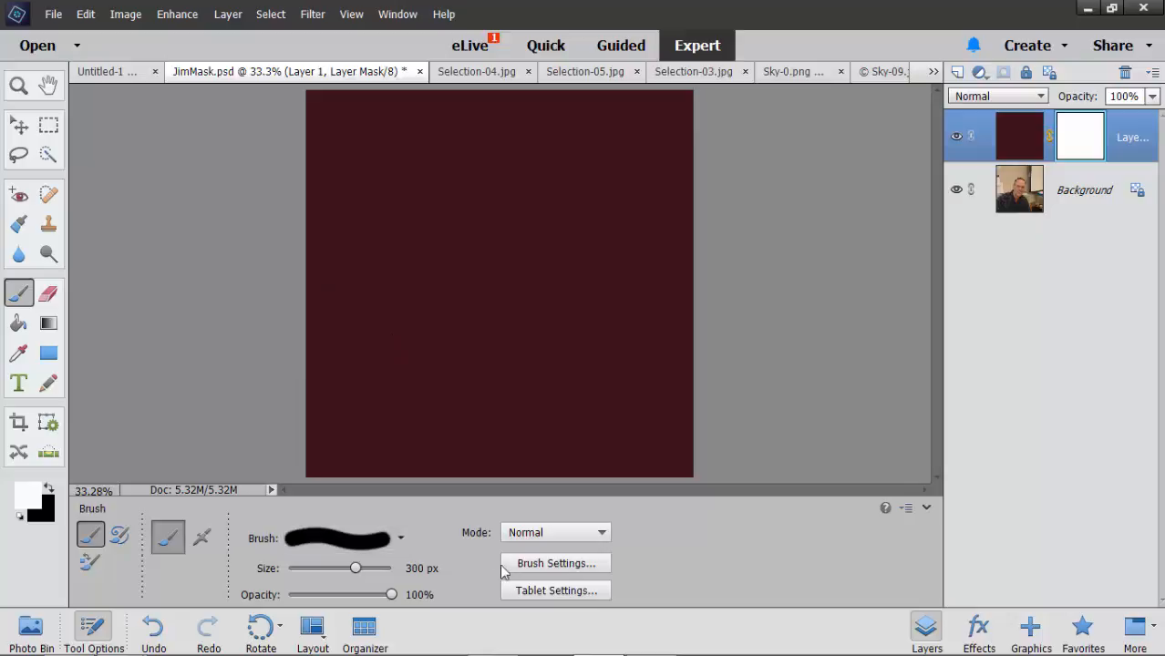
- Raise the brush's hardness to the maximum and enlarge the brush to 1000 px
{"action": "left_click", "coordinate": [552, 564]}
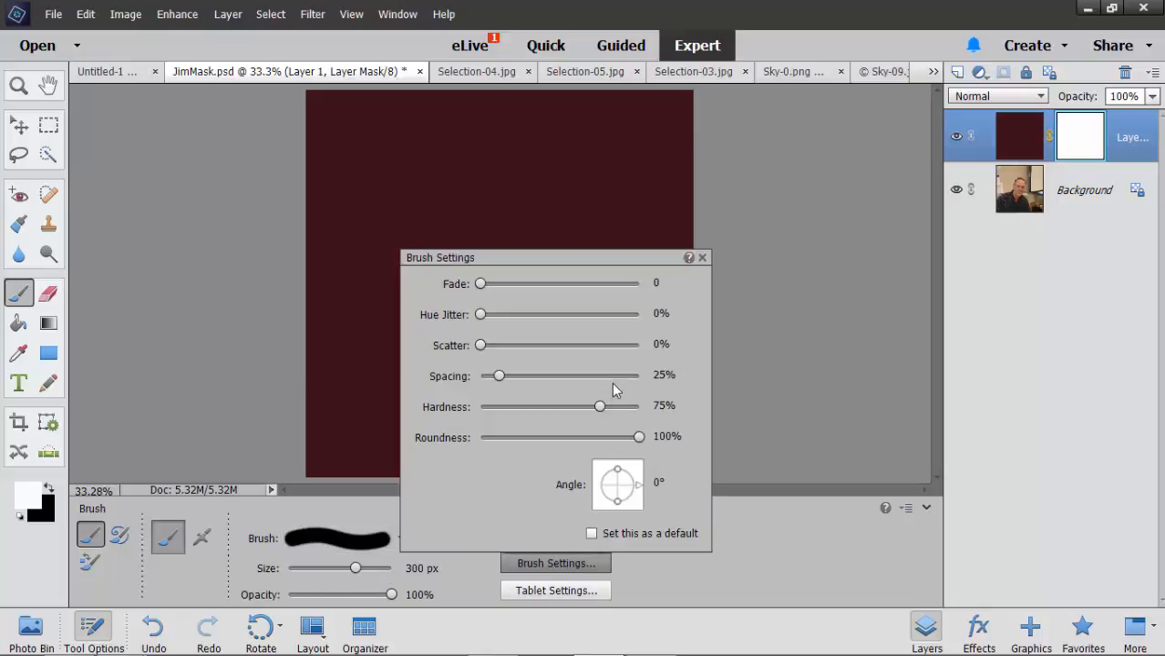
{"action": "left_click_drag", "start_coordinate": [600, 408], "coordinate": [658, 415]}
{"action": "left_click", "coordinate": [768, 117]}
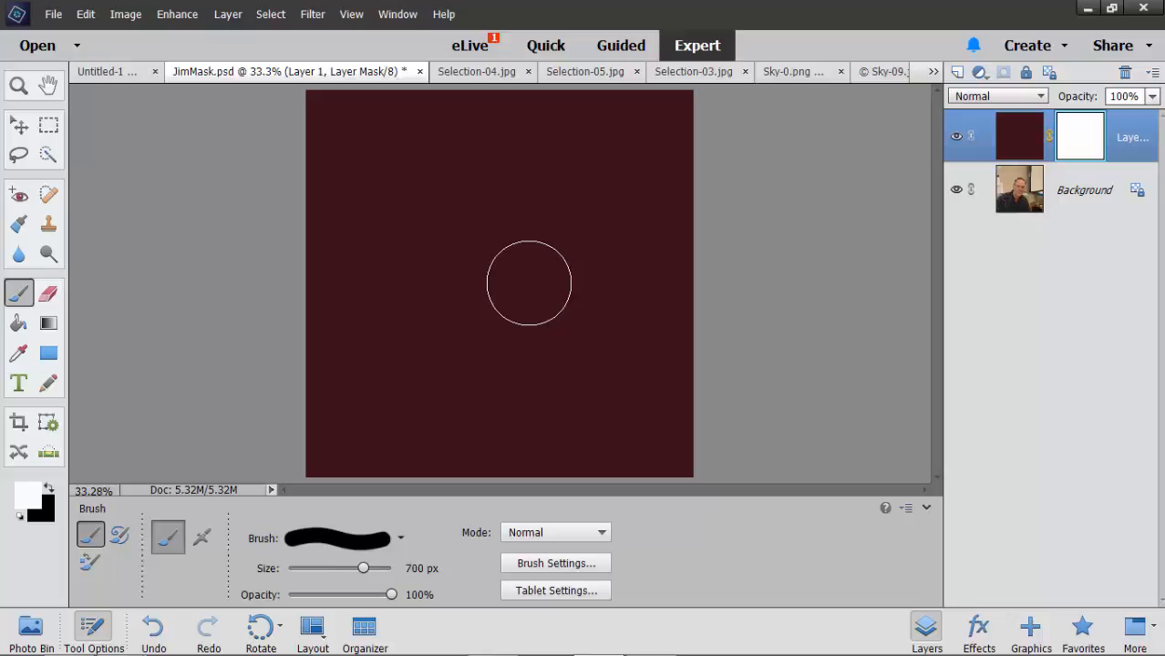
{"action": "key", "text": "bracketright"}
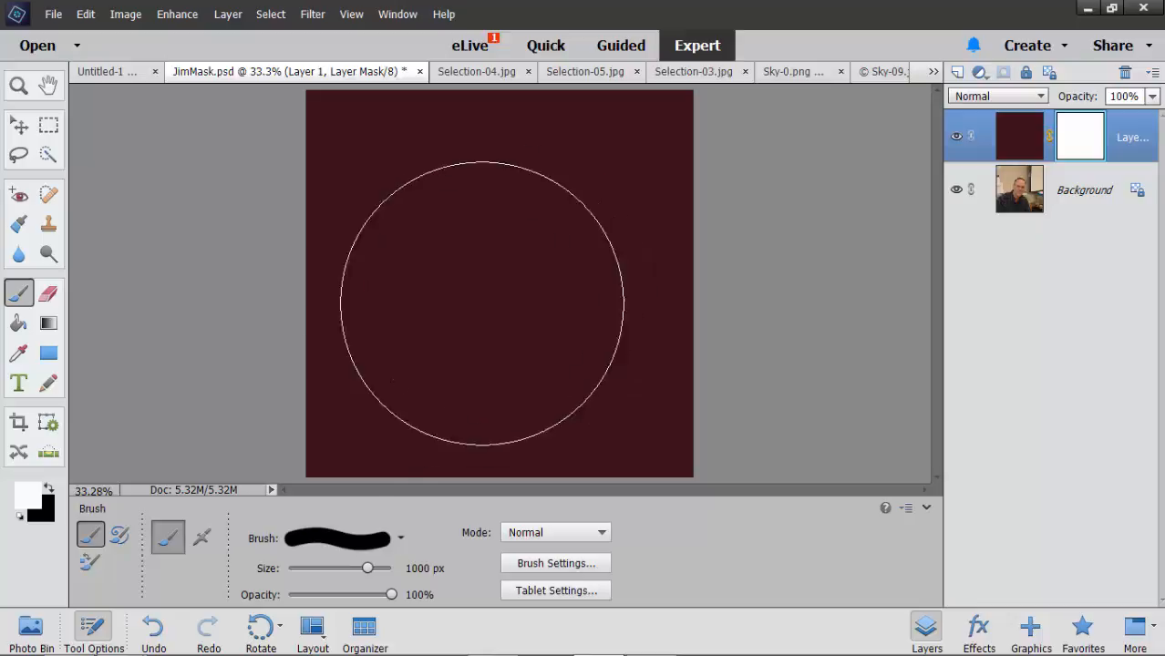
- Stamp one black 1000 px circle in the center of Layer 1's mask, and undo it
{"action": "left_click", "coordinate": [48, 488]}
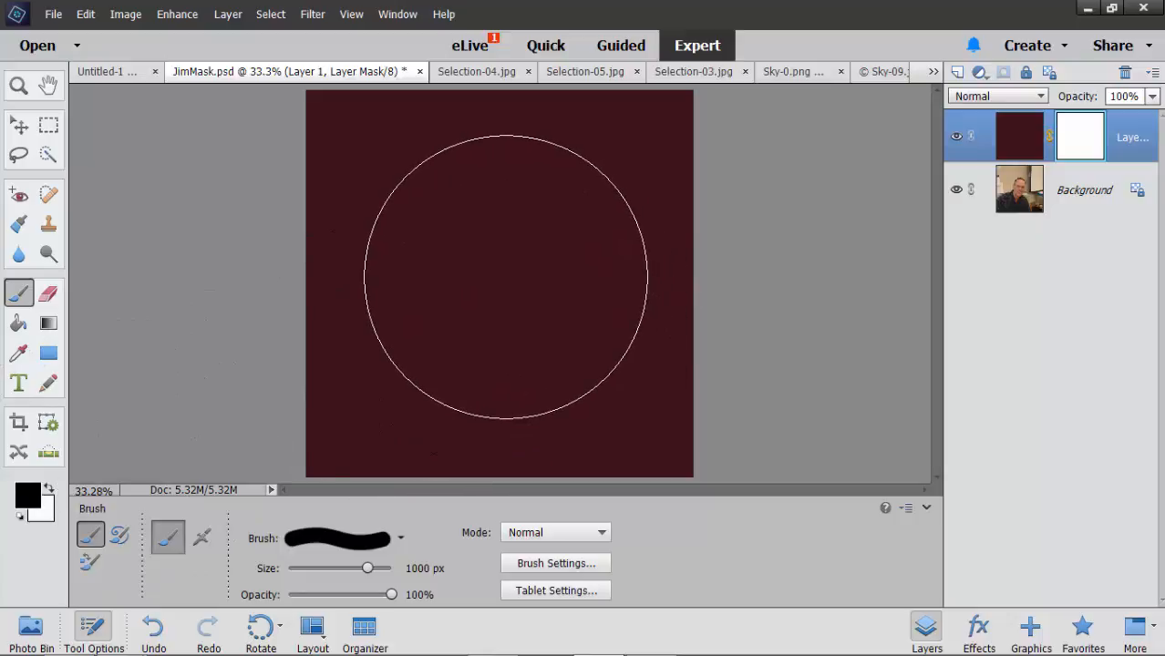
{"action": "left_click", "coordinate": [500, 282]}
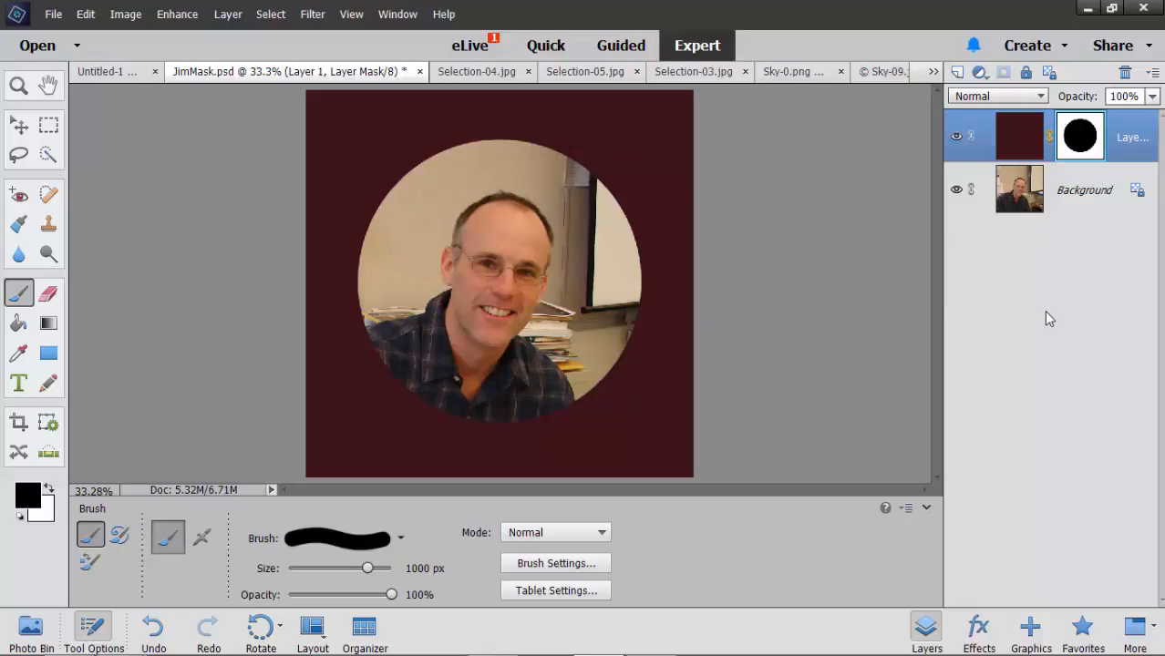
{"action": "key", "text": "ctrl+z"}
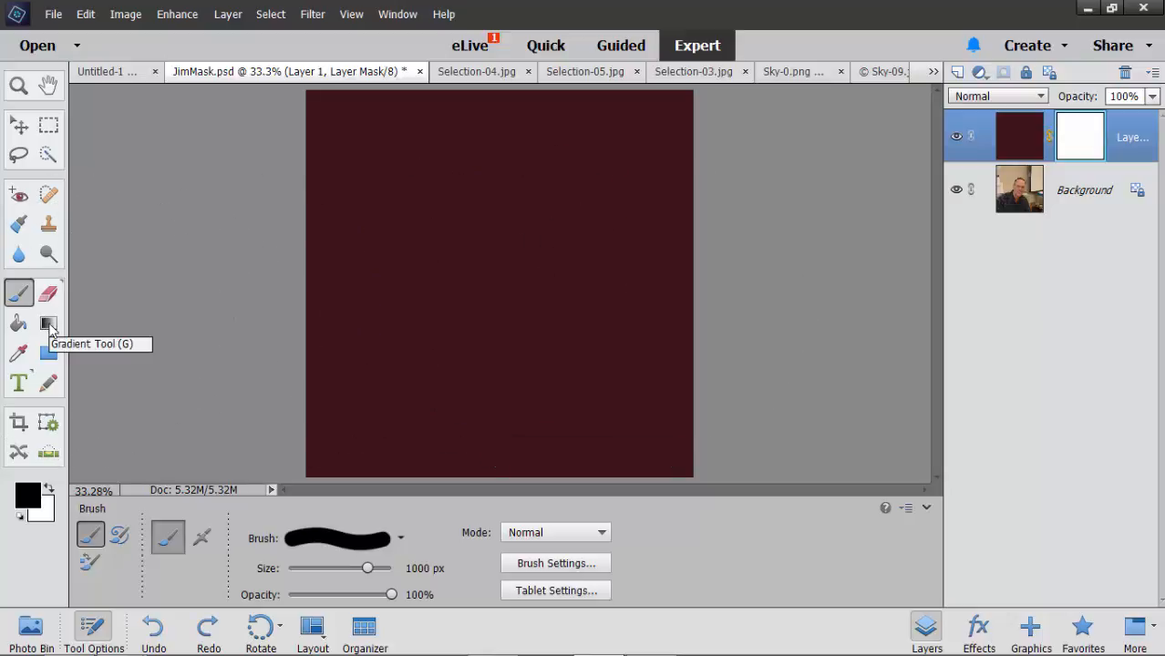
- Try a smaller and a wider black-to-white radial gradient outward from the center of Layer 1's mask, undoing each one
{"action": "left_click", "coordinate": [50, 325]}
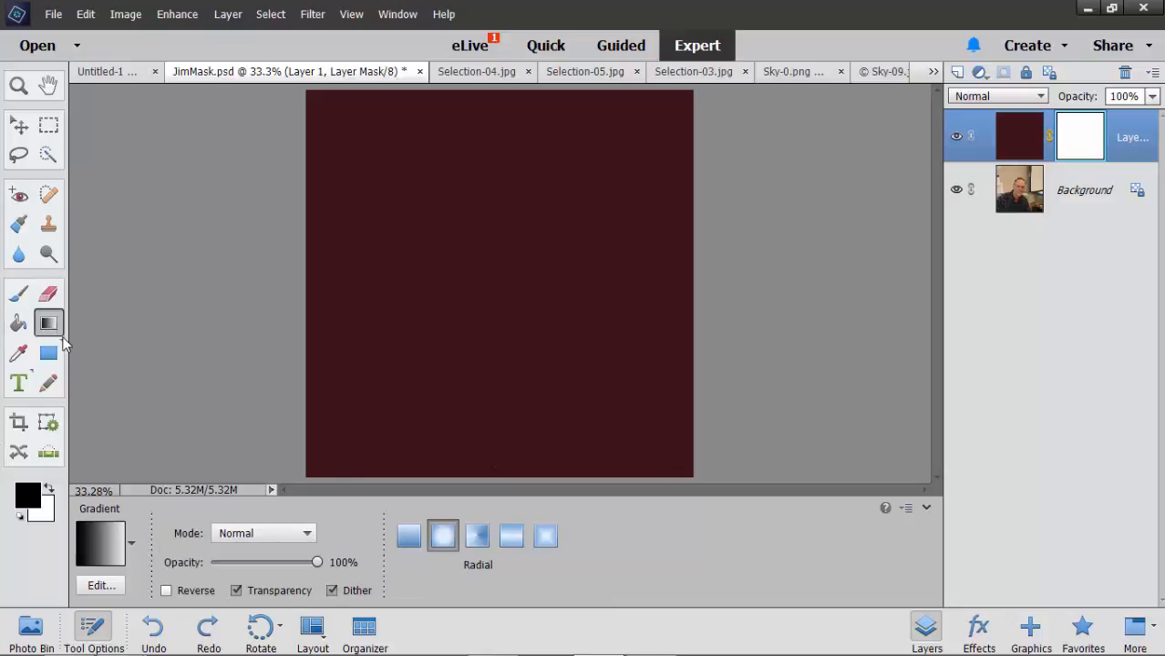
{"action": "left_click", "coordinate": [409, 537]}
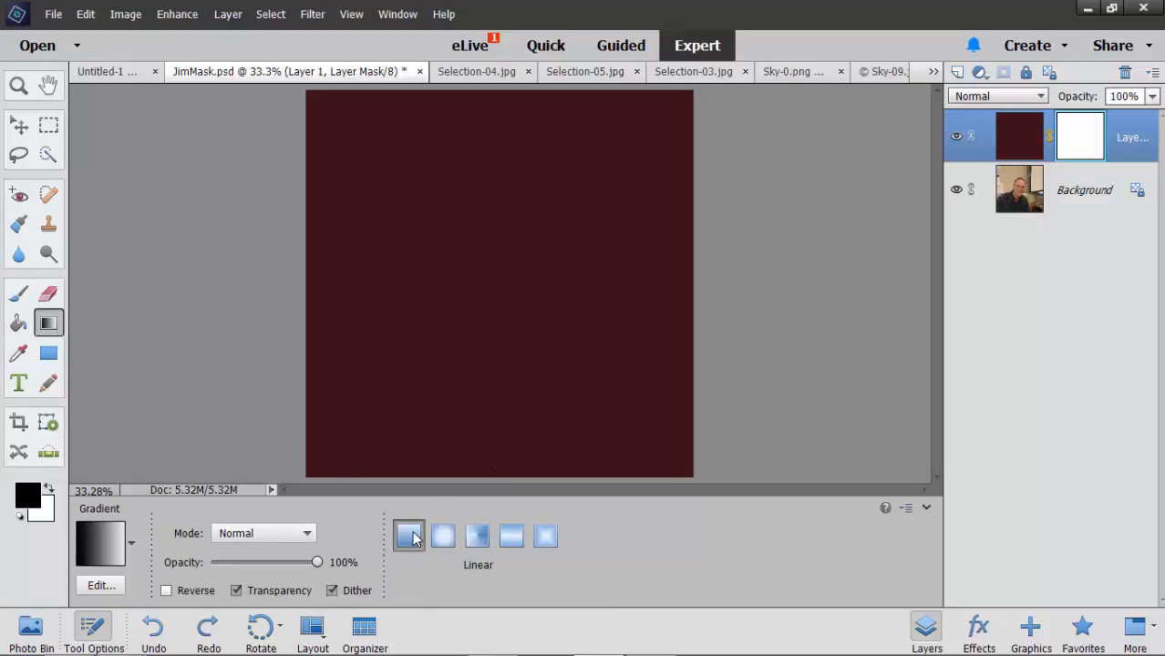
{"action": "left_click", "coordinate": [444, 538]}
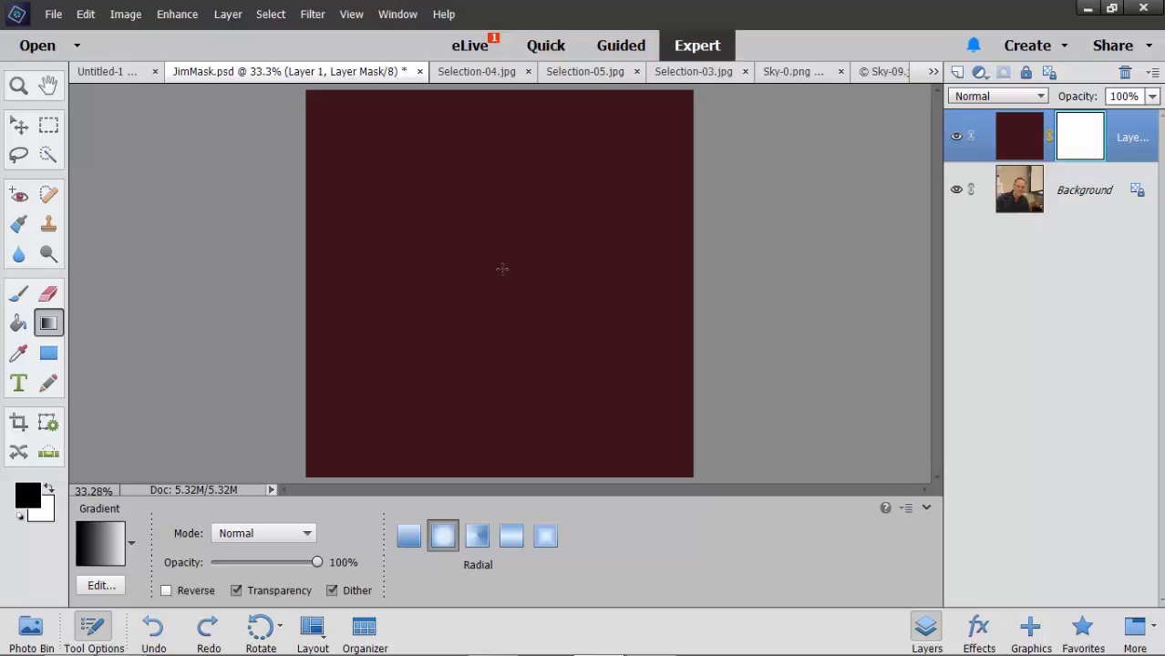
{"action": "left_click_drag", "start_coordinate": [580, 268], "coordinate": [656, 269]}
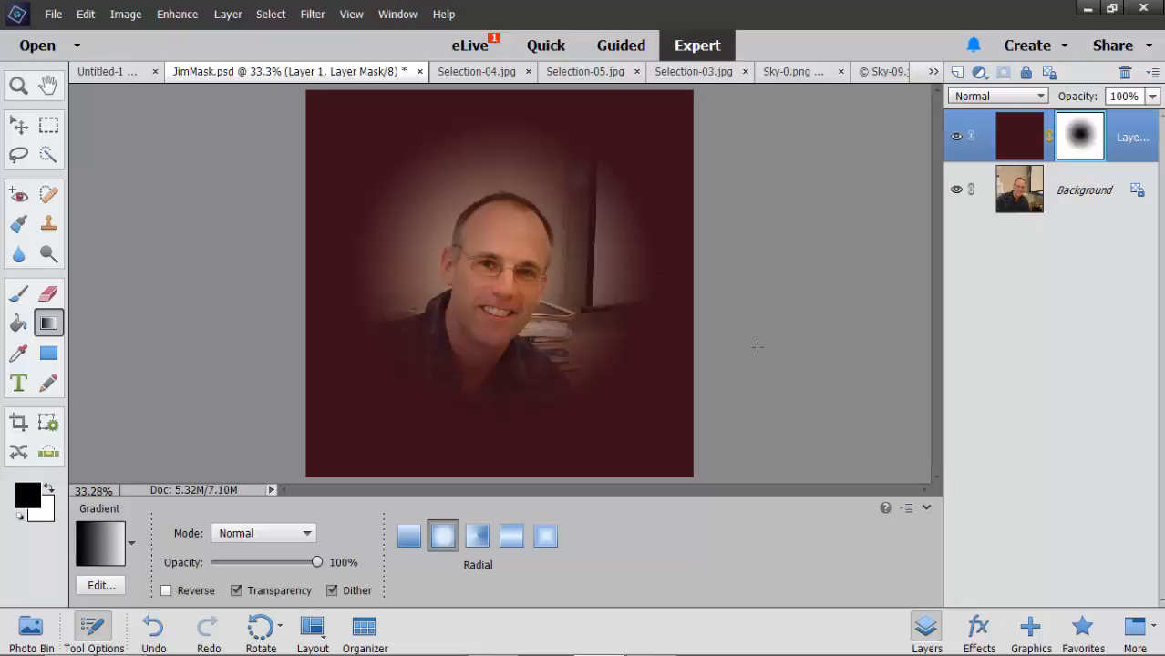
{"action": "key", "text": "ctrl+z"}
{"action": "key", "text": "ctrl+z"}
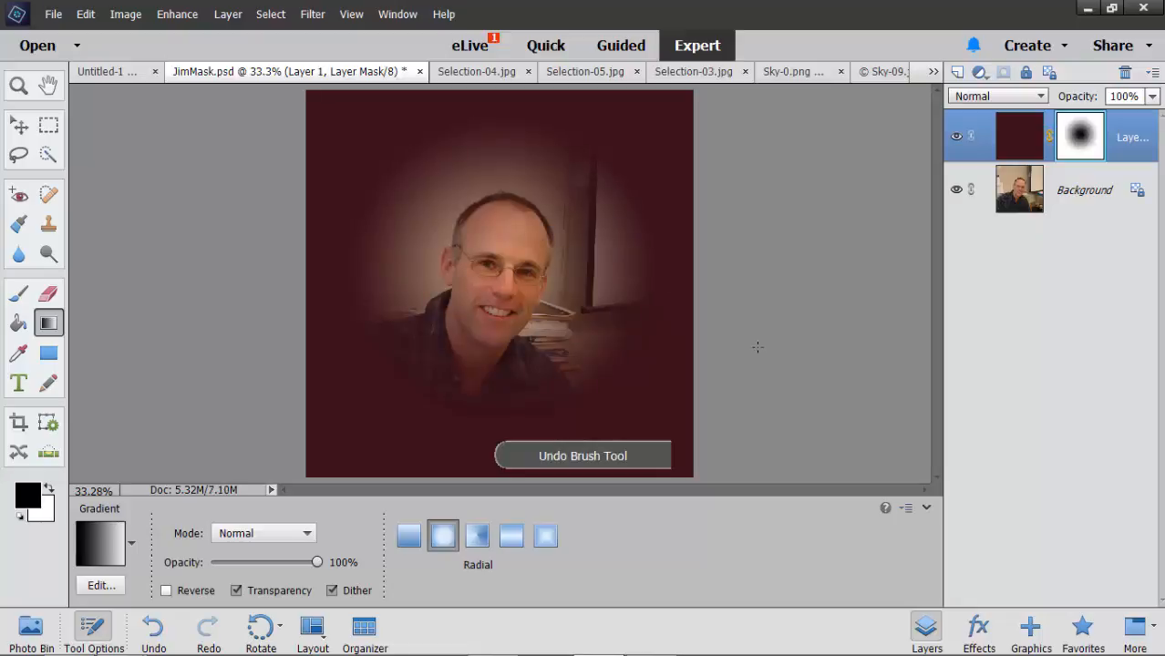
{"action": "left_click_drag", "start_coordinate": [505, 267], "coordinate": [718, 270]}
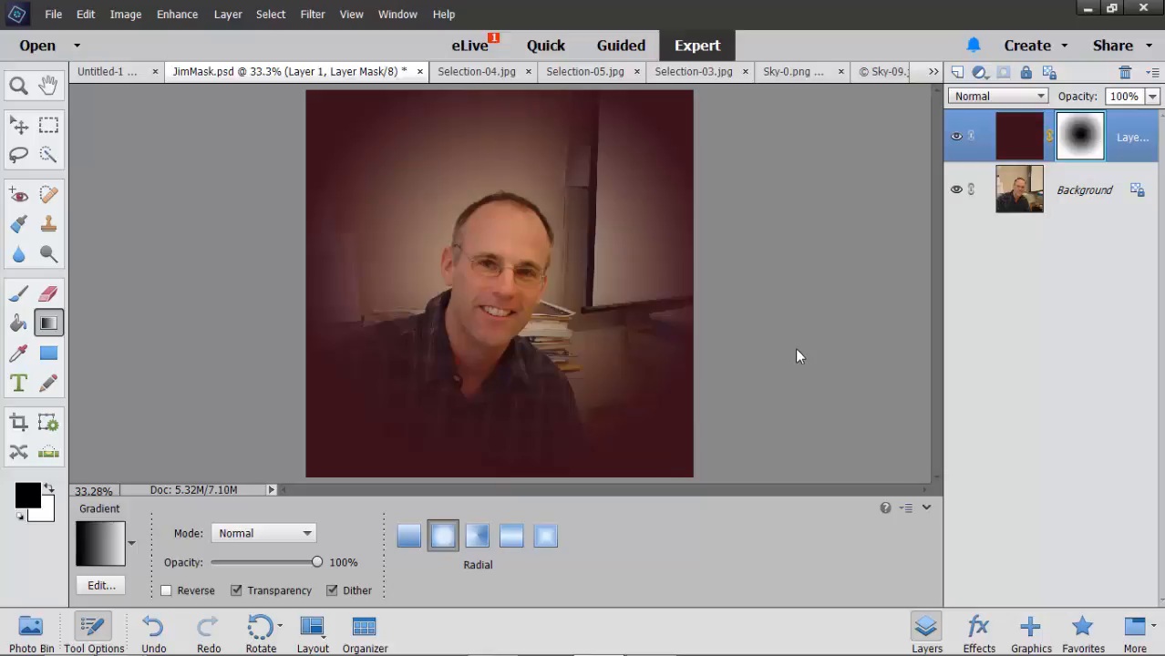
{"action": "key", "text": "ctrl+z"}
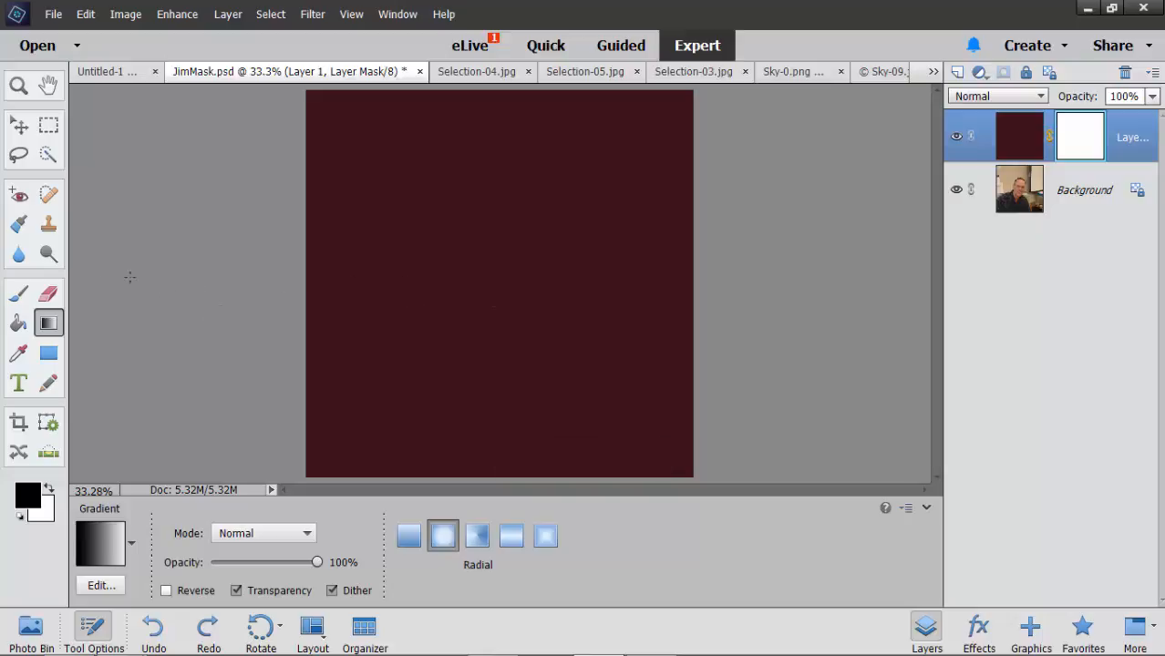
- Choose the rough-textured 44 px brush from the Default Brushes and enlarge it to 500 px
{"action": "left_click", "coordinate": [18, 296]}
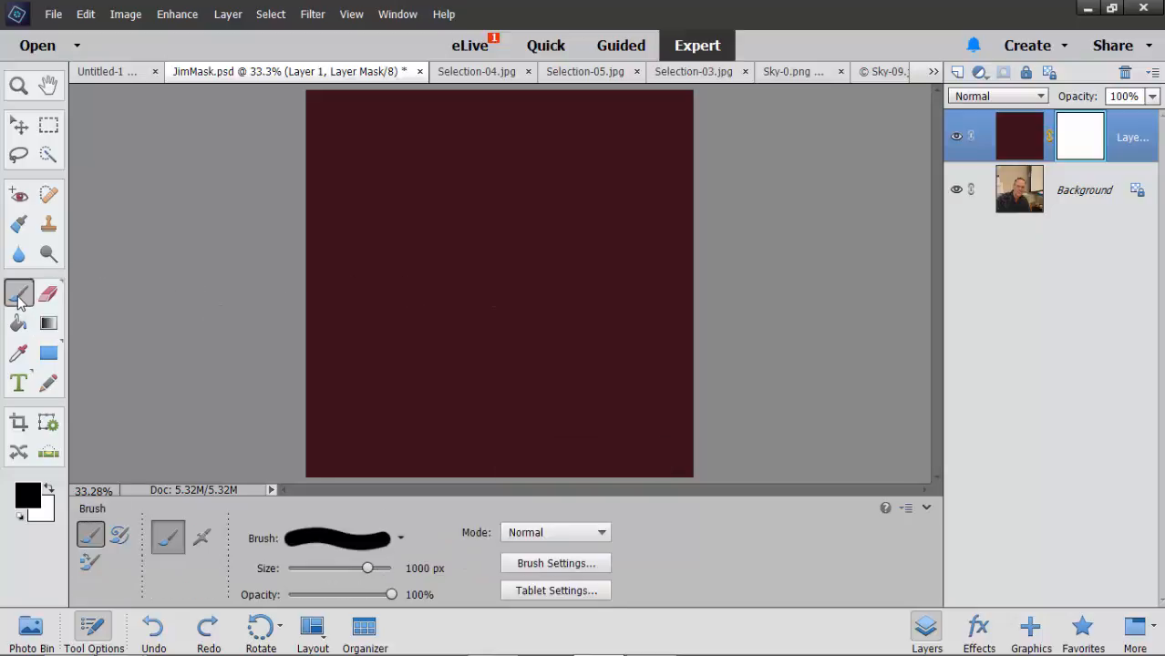
{"action": "left_click", "coordinate": [402, 541]}
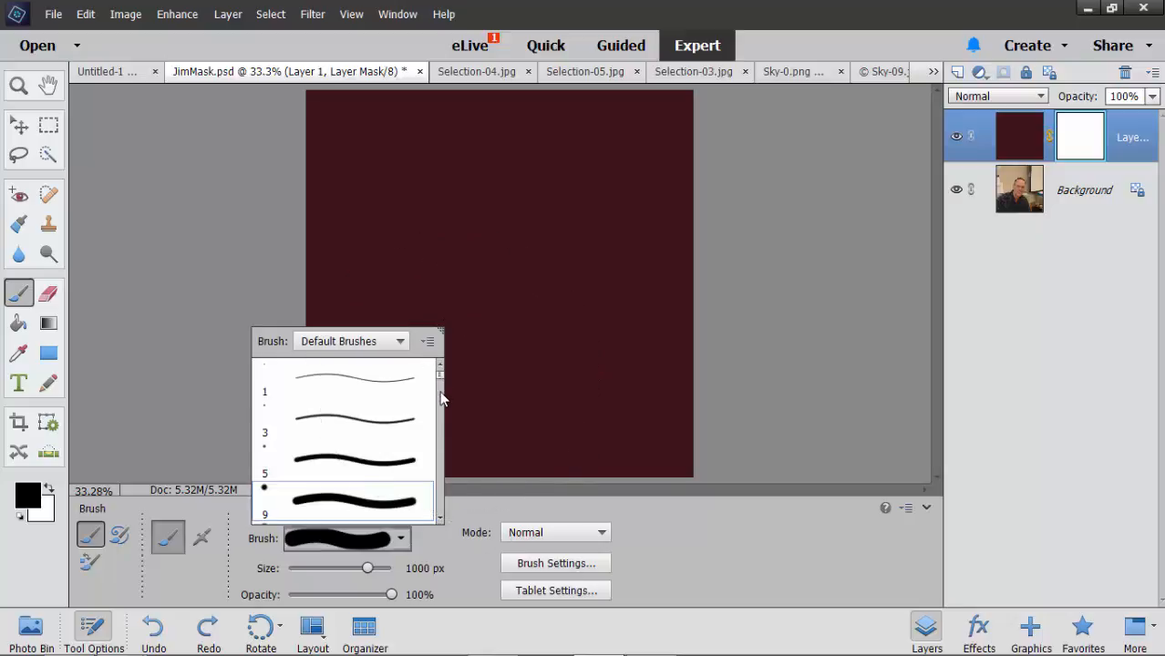
{"action": "left_click_drag", "start_coordinate": [443, 385], "coordinate": [448, 460]}
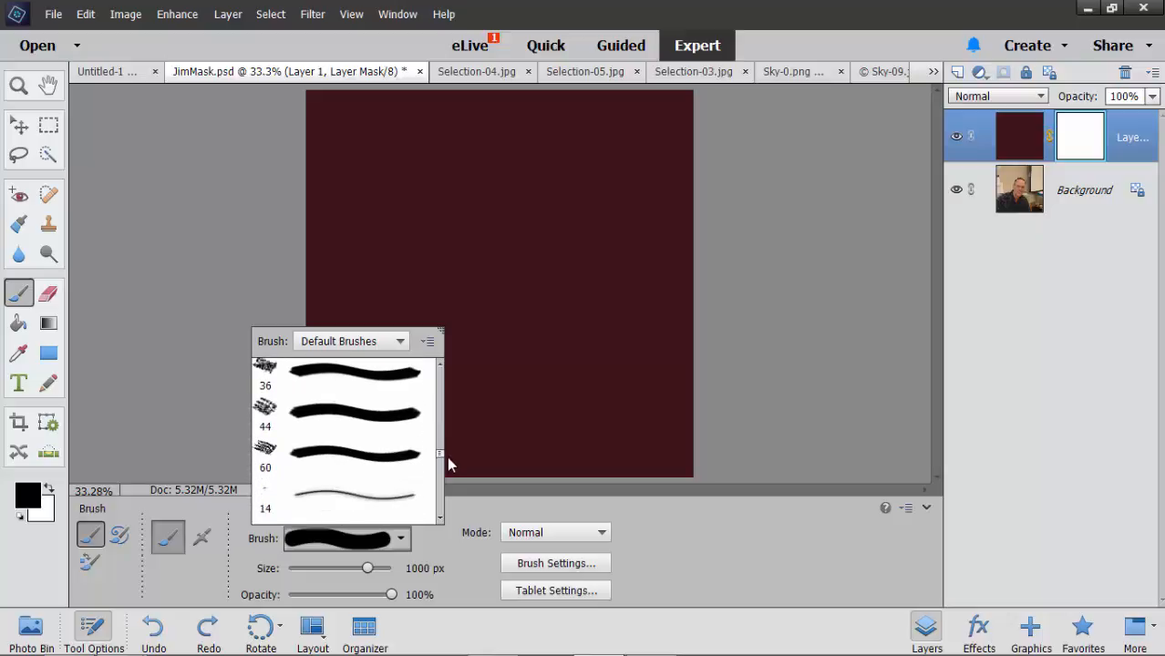
{"action": "left_click", "coordinate": [266, 409]}
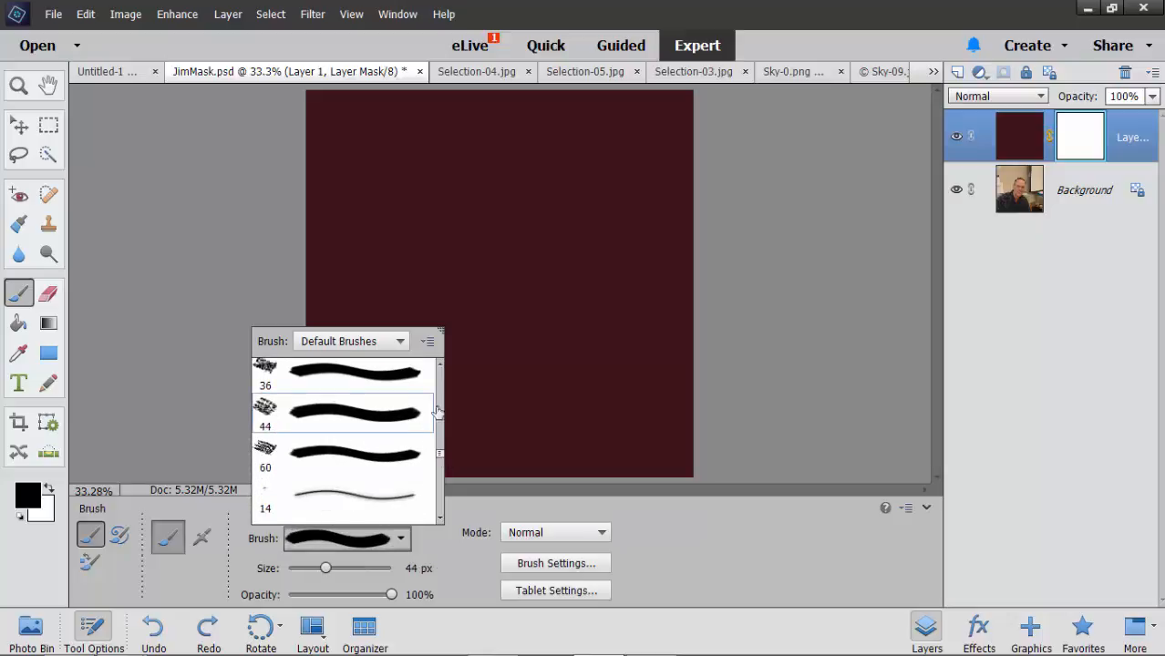
{"action": "left_click", "coordinate": [712, 190]}
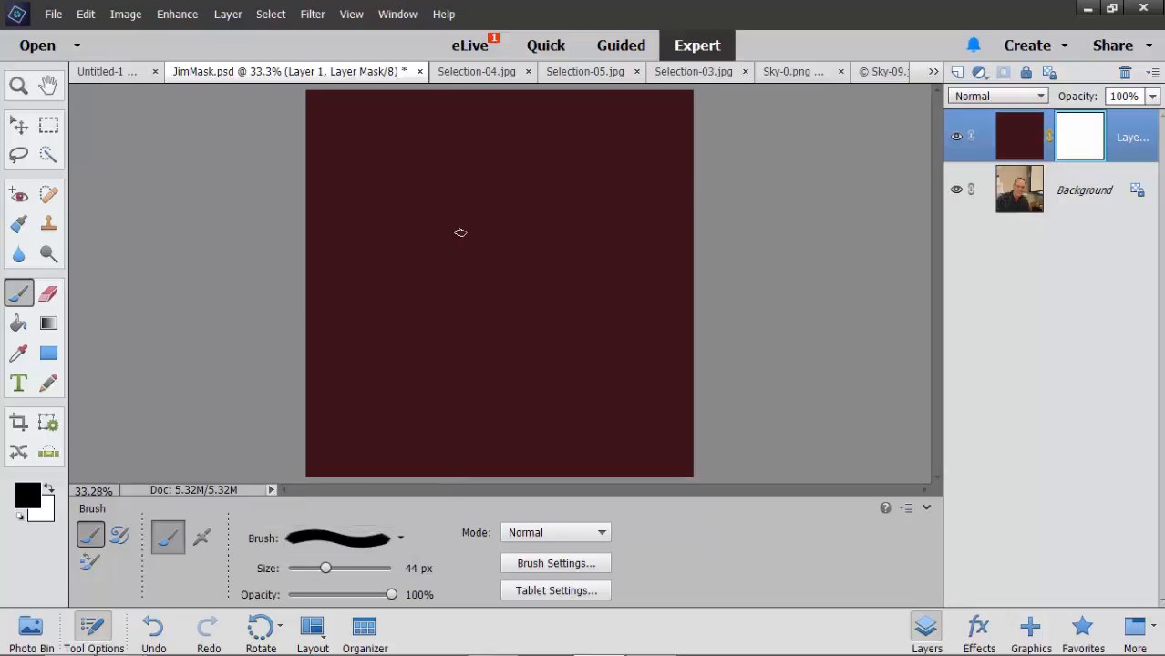
{"action": "key", "text": "bracketright"}
{"action": "key", "text": "bracketright"}
{"action": "key", "text": "bracketright"}
{"action": "key", "text": "bracketright"}
{"action": "key", "text": "bracketright"}
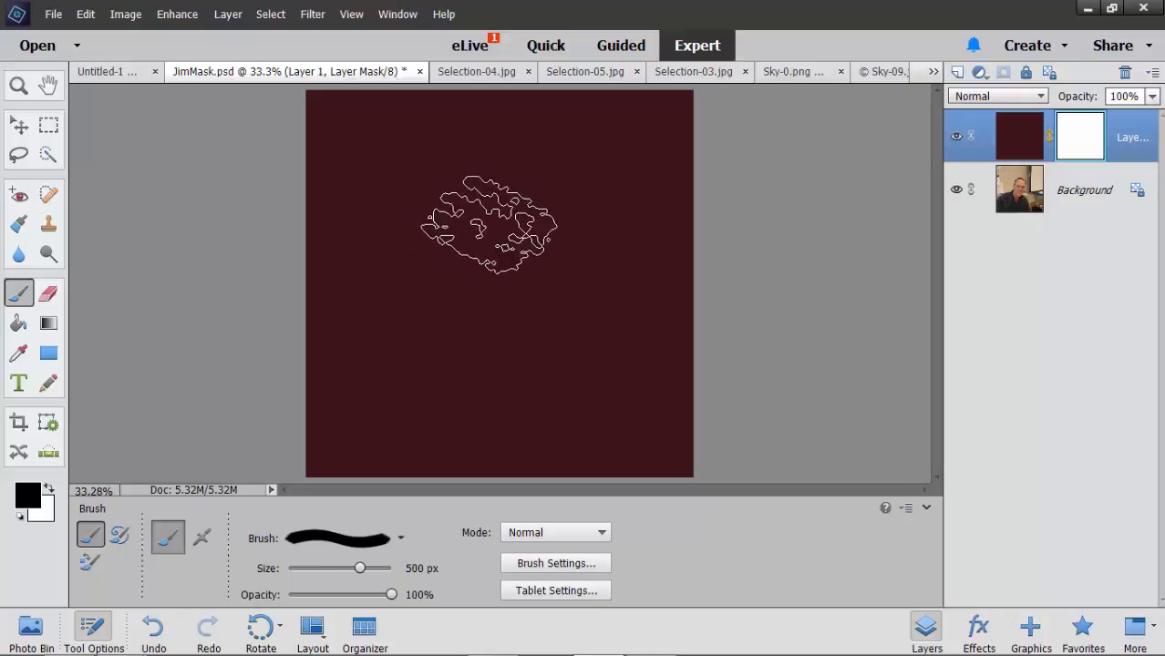
- Paint black with the textured brush around the man on Layer 1's mask, and cover the area again with white
{"action": "mouse_move", "coordinate": [429, 253]}
{"action": "left_mouse_down"}
{"action": "mouse_move", "coordinate": [494, 312]}
{"action": "mouse_move", "coordinate": [584, 314]}
{"action": "mouse_move", "coordinate": [611, 346]}
{"action": "left_mouse_up"}
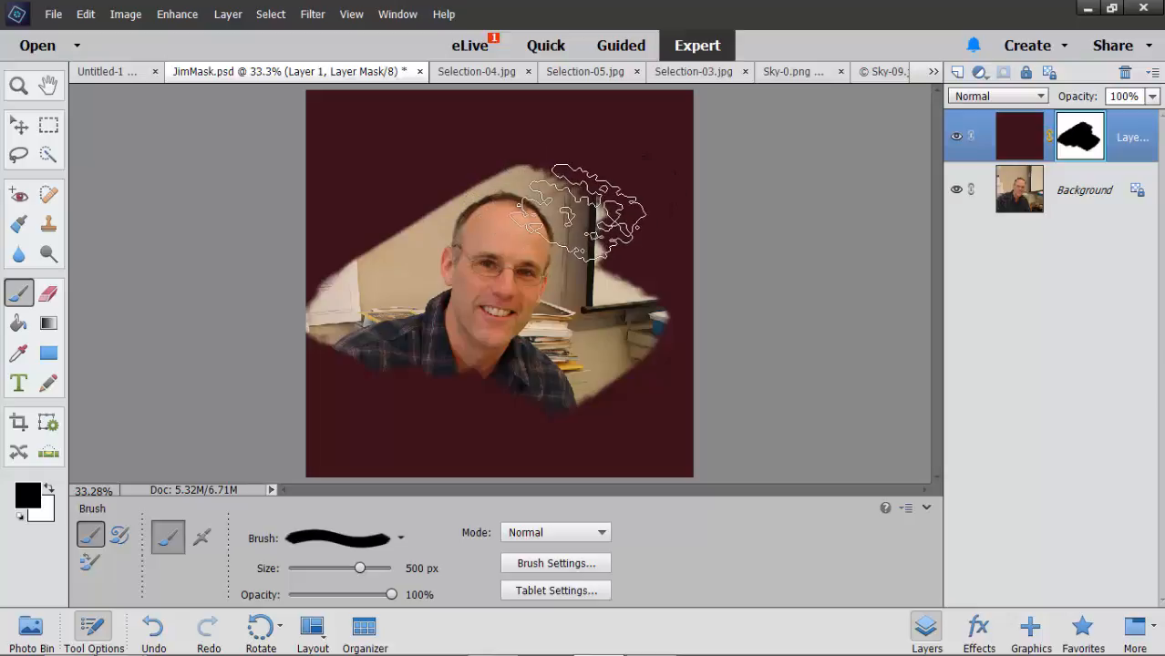
{"action": "left_click", "coordinate": [579, 214]}
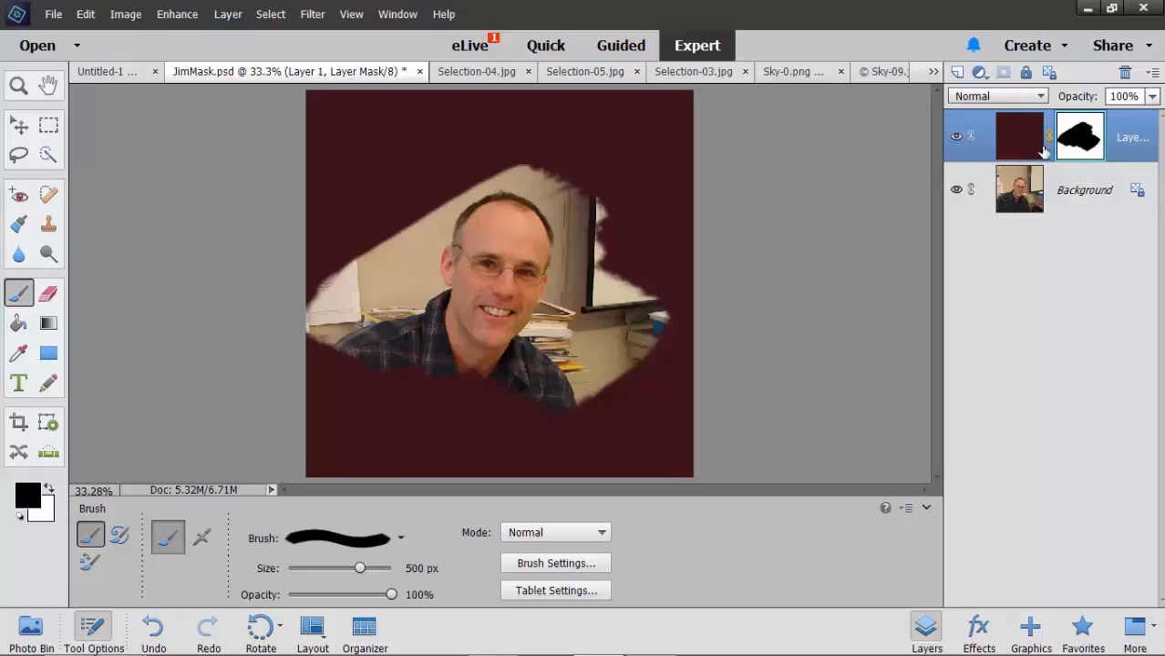
{"action": "left_click", "coordinate": [49, 490]}
{"action": "mouse_move", "coordinate": [458, 288]}
{"action": "left_mouse_down"}
{"action": "mouse_move", "coordinate": [508, 267]}
{"action": "mouse_move", "coordinate": [495, 321]}
{"action": "mouse_move", "coordinate": [467, 348]}
{"action": "mouse_move", "coordinate": [549, 333]}
{"action": "mouse_move", "coordinate": [651, 278]}
{"action": "mouse_move", "coordinate": [560, 226]}
{"action": "mouse_move", "coordinate": [577, 214]}
{"action": "mouse_move", "coordinate": [576, 189]}
{"action": "mouse_move", "coordinate": [410, 258]}
{"action": "mouse_move", "coordinate": [690, 235]}
{"action": "mouse_move", "coordinate": [511, 330]}
{"action": "mouse_move", "coordinate": [629, 390]}
{"action": "mouse_move", "coordinate": [455, 315]}
{"action": "mouse_move", "coordinate": [309, 282]}
{"action": "mouse_move", "coordinate": [462, 357]}
{"action": "mouse_move", "coordinate": [354, 372]}
{"action": "left_mouse_up"}
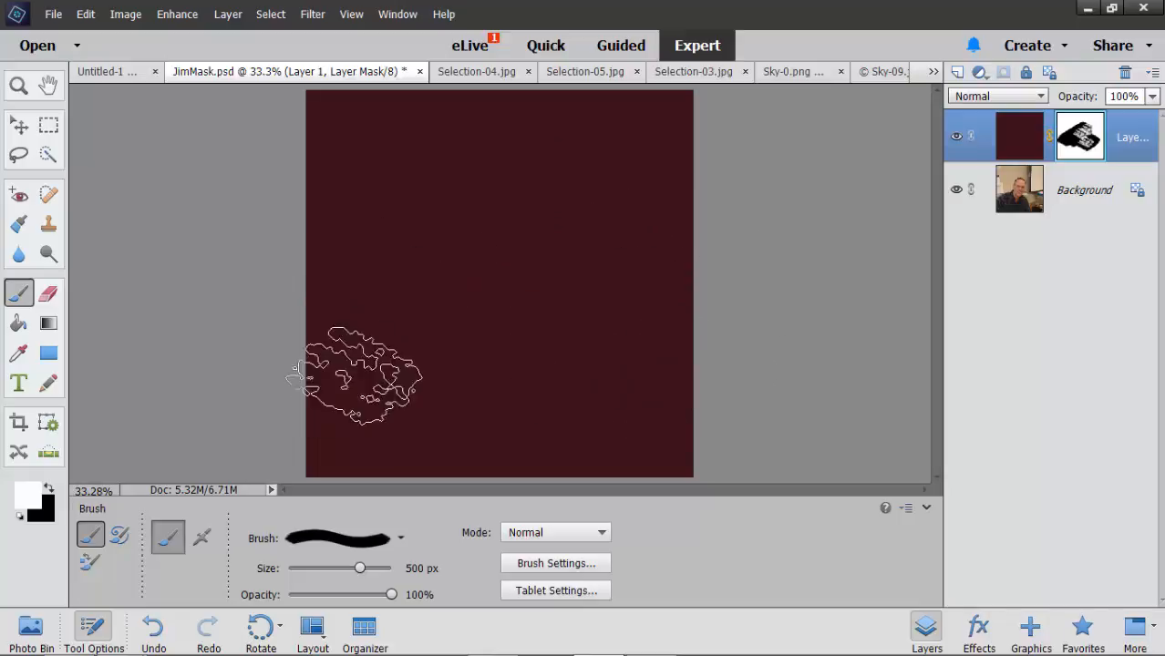